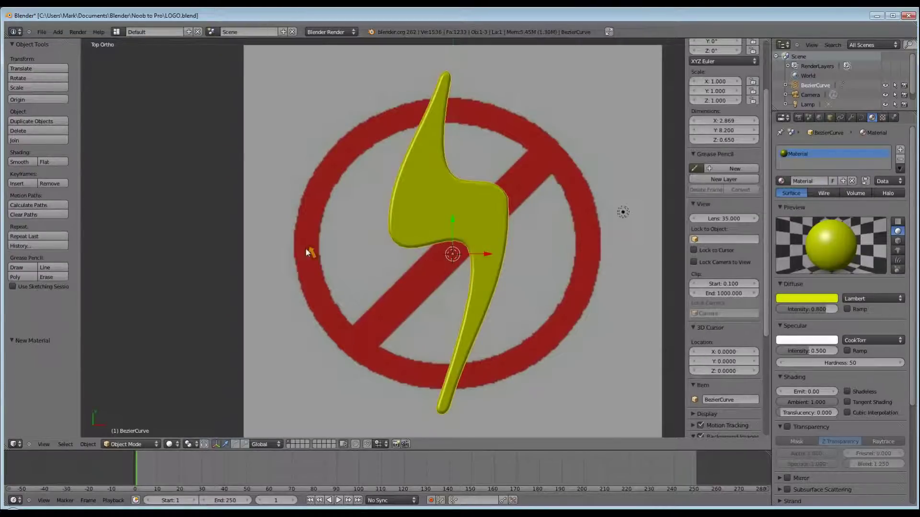
Step: Add a Bezier circle curve and scale it up uniformly by about 3.73, to roughly the red ring's size
key("a")
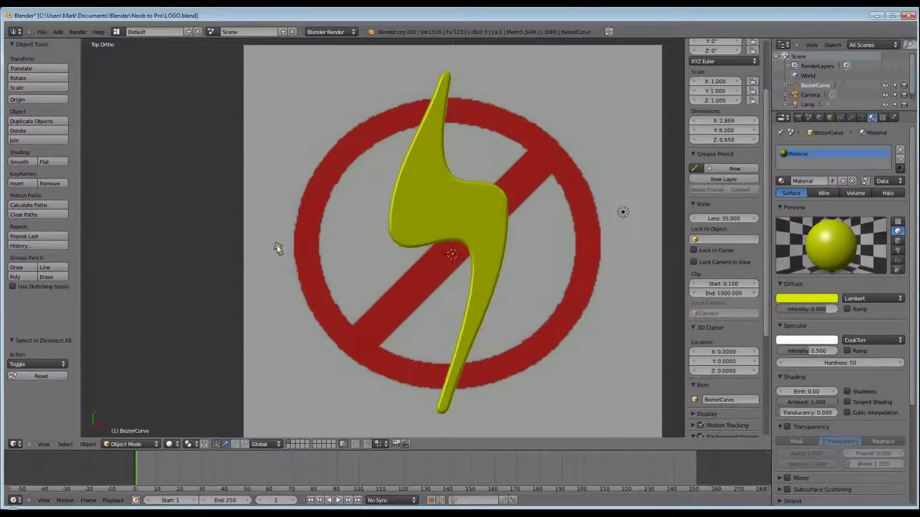
key("shift+a")
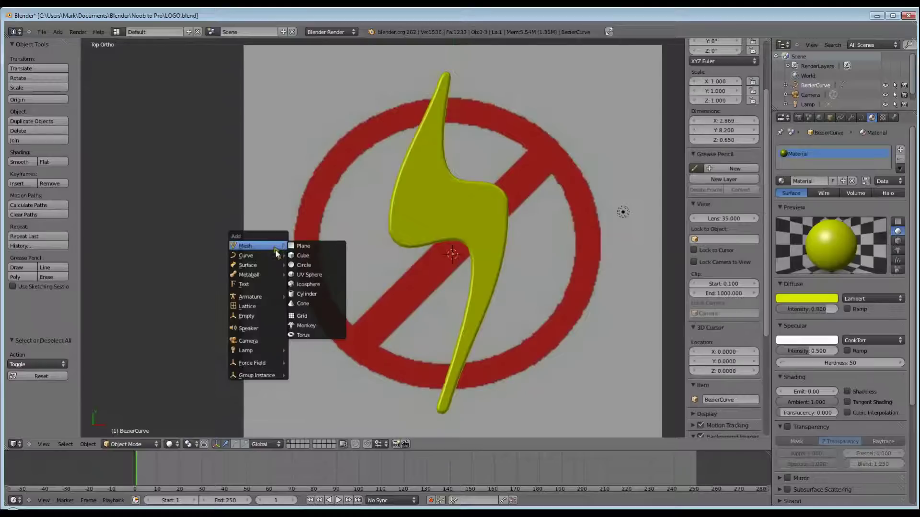
mouse_move(277, 255)
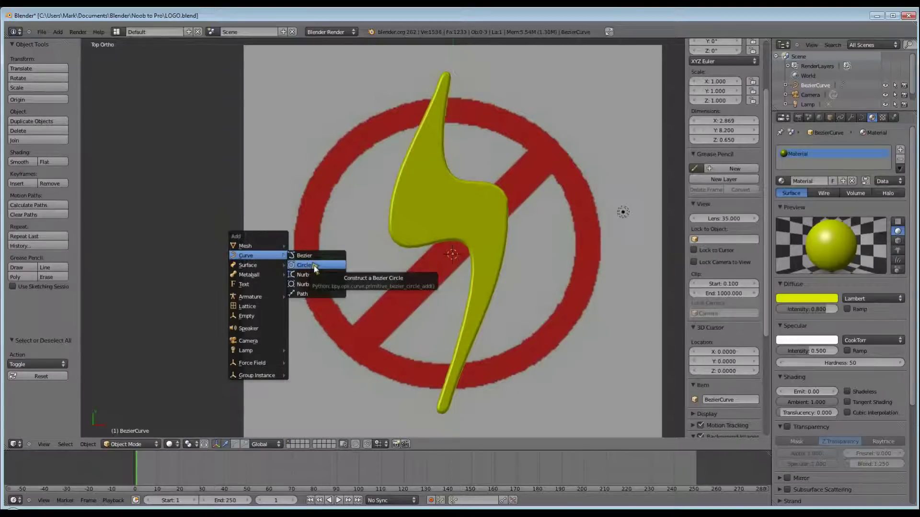
left_click(314, 265)
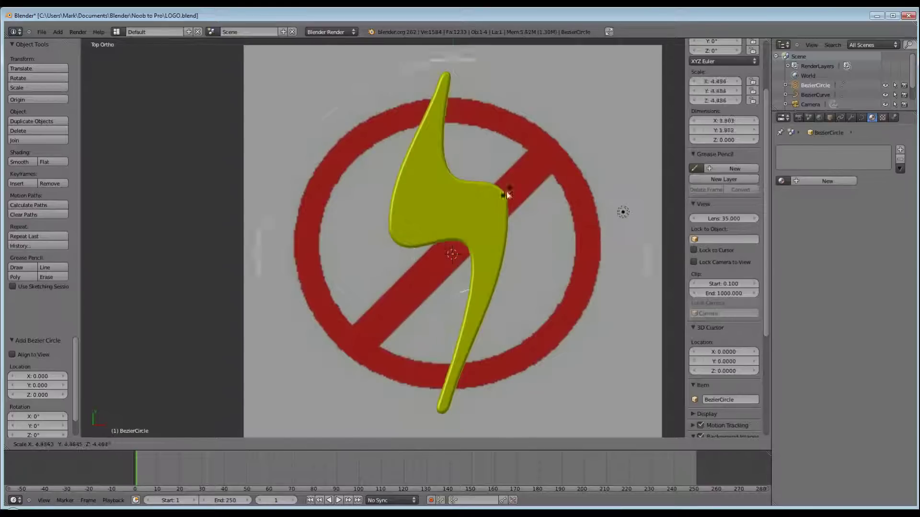
key("s")
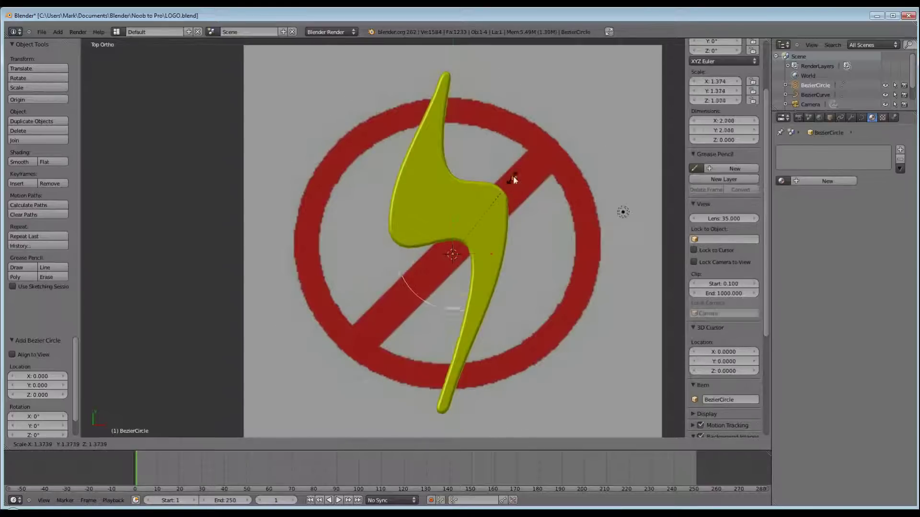
left_click(610, 31)
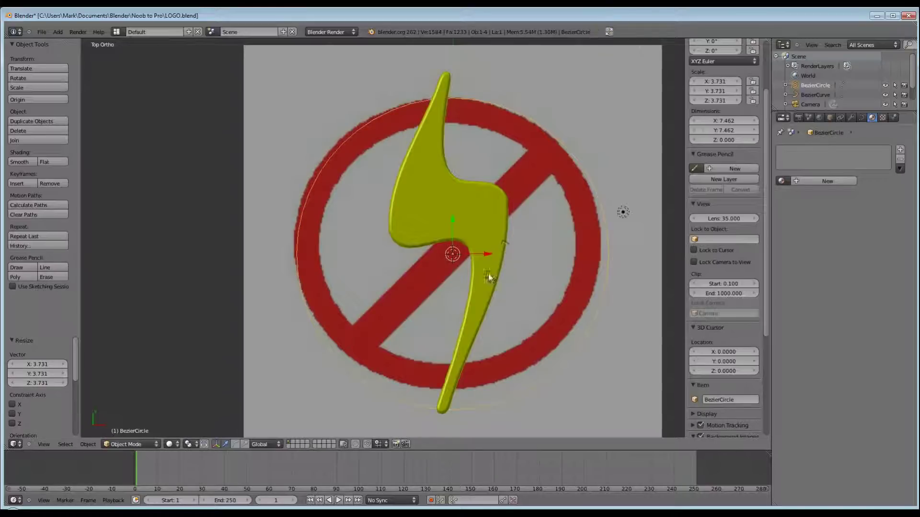
Step: Center the circle on the red ring and scale it along Y by about 0.94 to match the ring's outer edge
key("g")
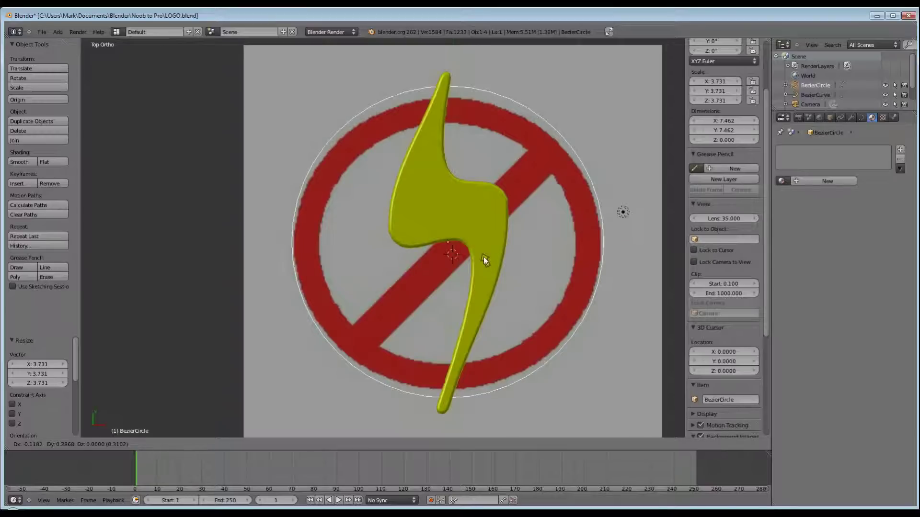
left_click(480, 257)
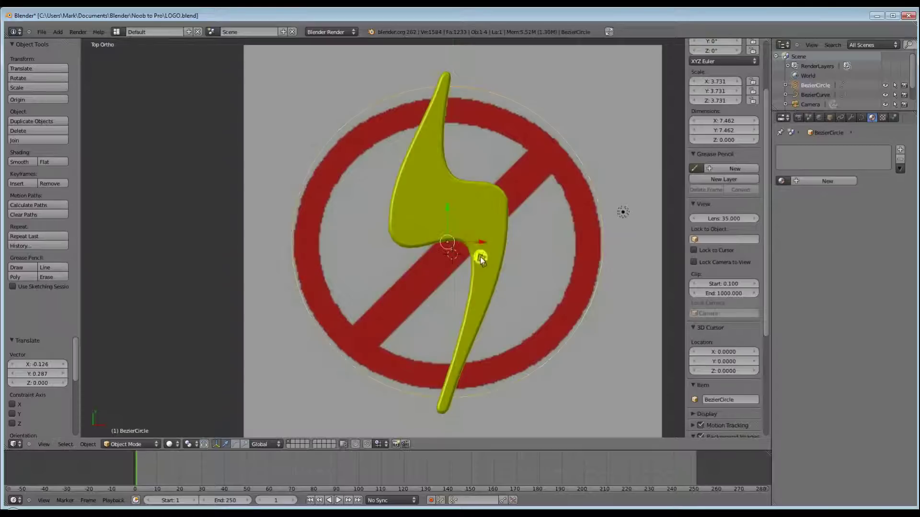
key("s")
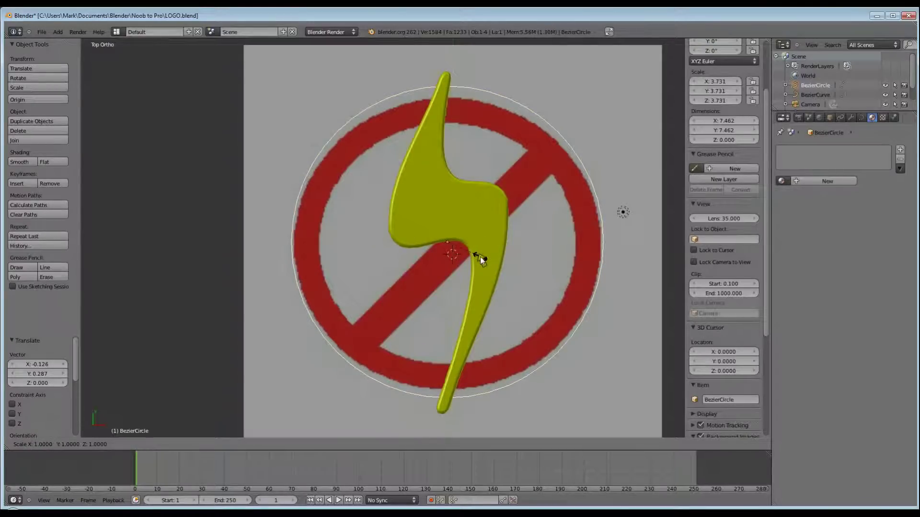
key("y")
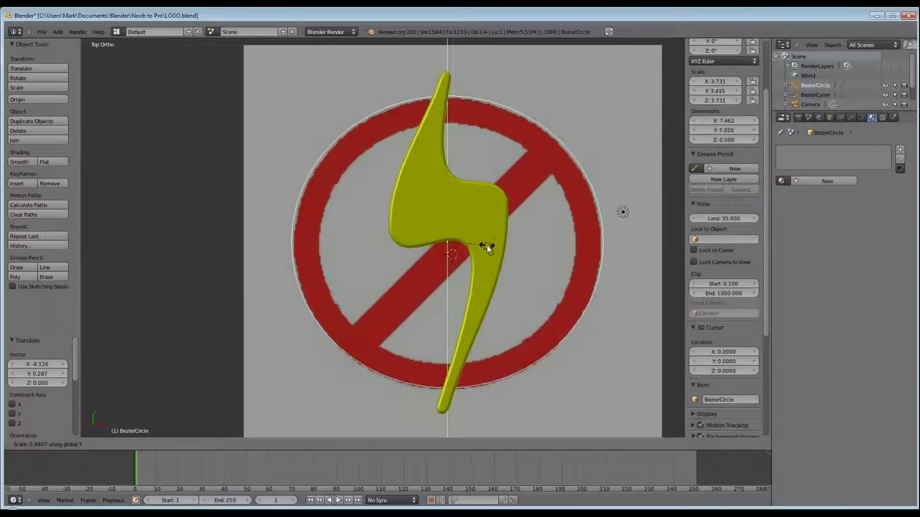
left_click(487, 246)
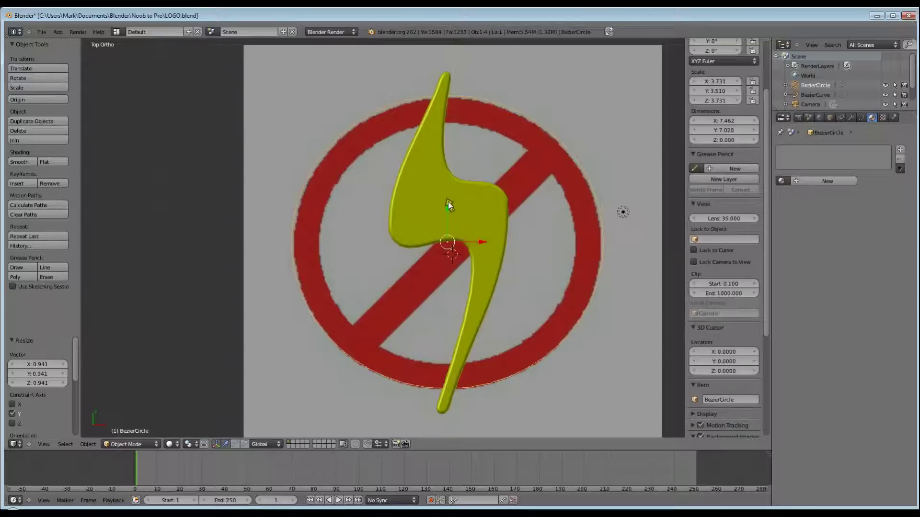
key("g")
key("y")
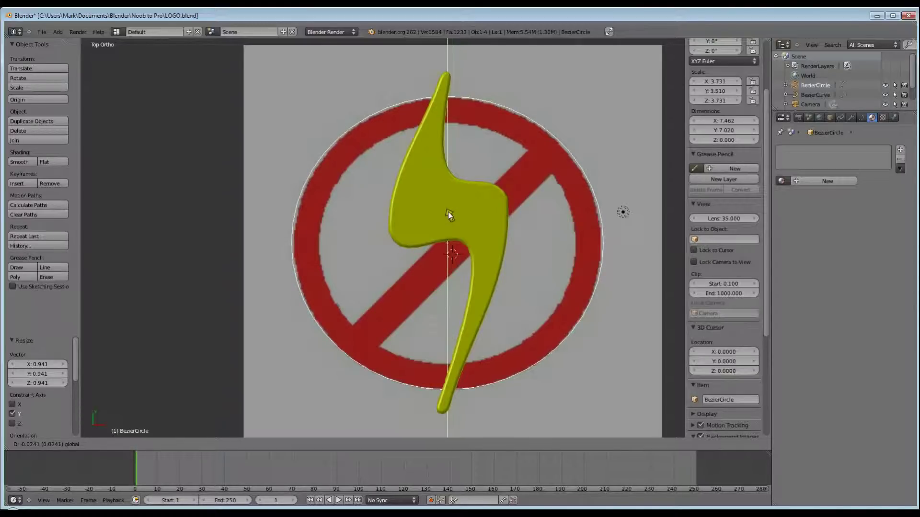
left_click(447, 211)
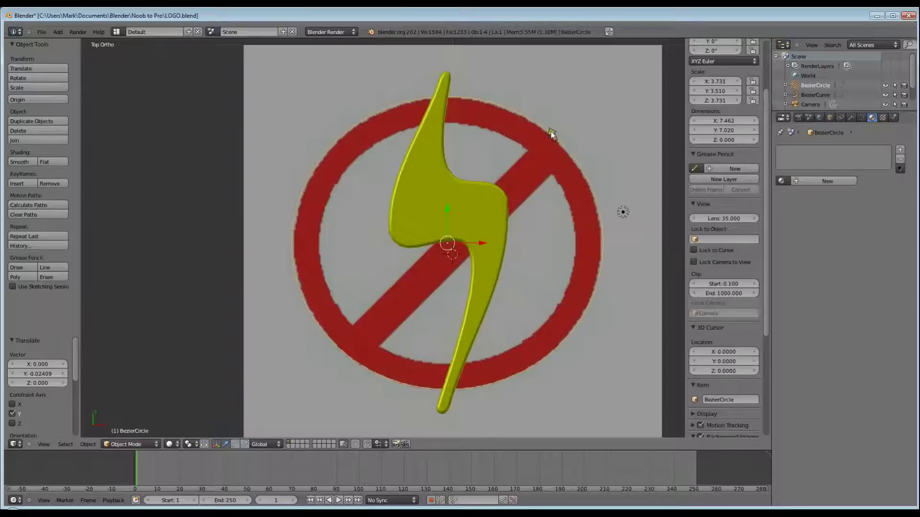
Step: Add a second Bezier circle and move it into the opening above the diagonal bar, about -1.53 in X and 1.62 in Y
key("shift+a")
mouse_move(401, 254)
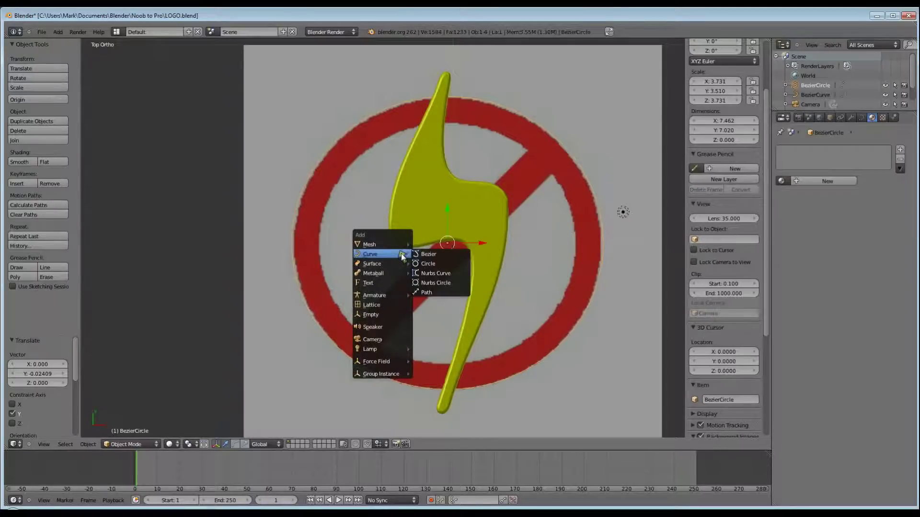
left_click(436, 263)
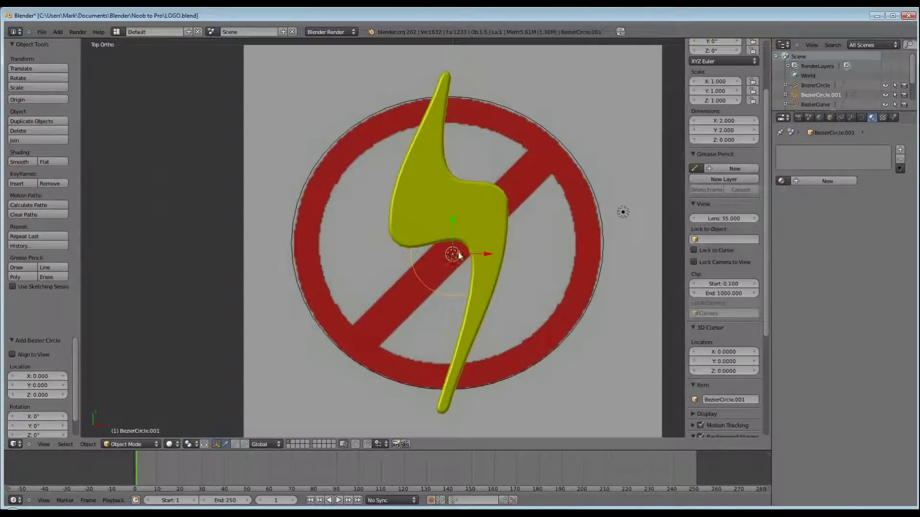
key("g")
left_click(395, 185)
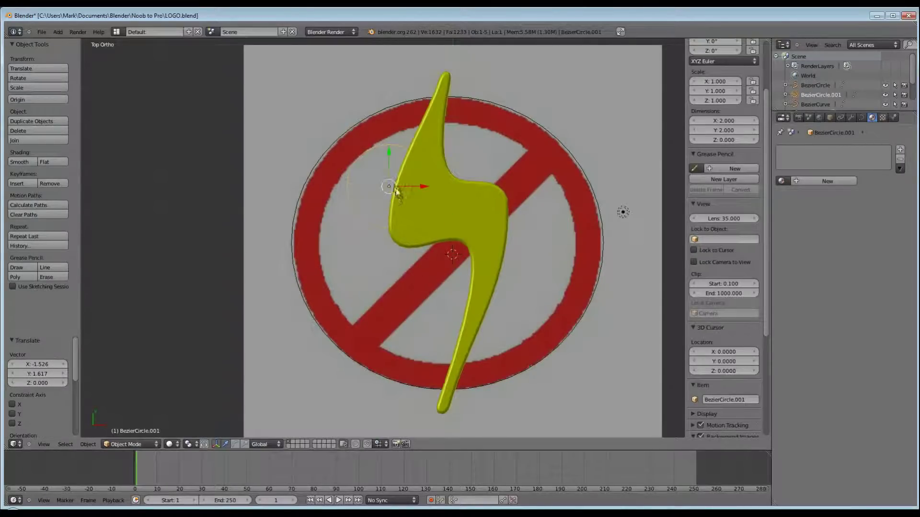
Step: In Edit Mode, move the second circle's bottom control point to the lower corner where the diagonal bar meets the ring's inner edge
key("Tab")
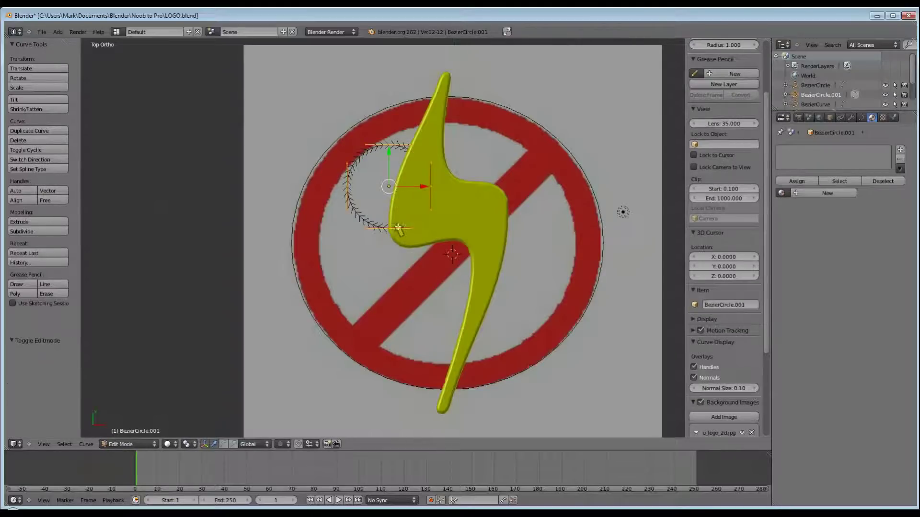
right_click(391, 228)
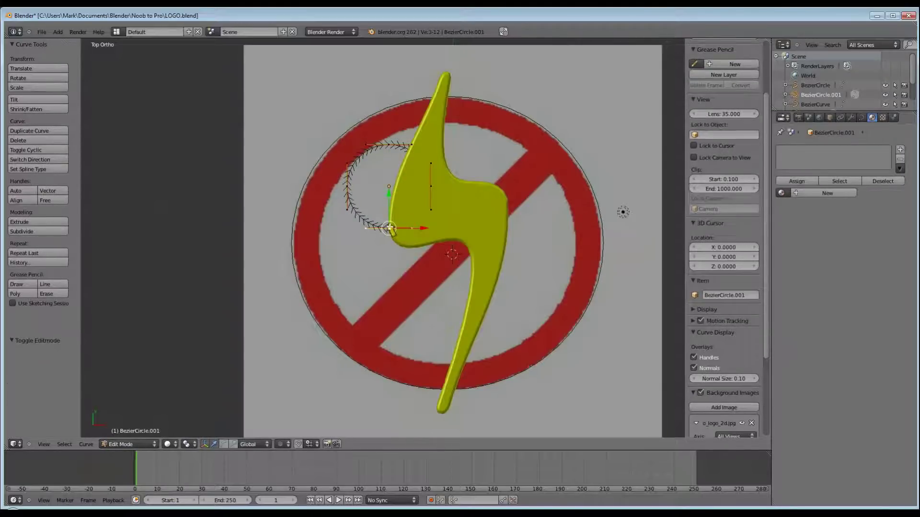
scroll(362, 297, "up", 3)
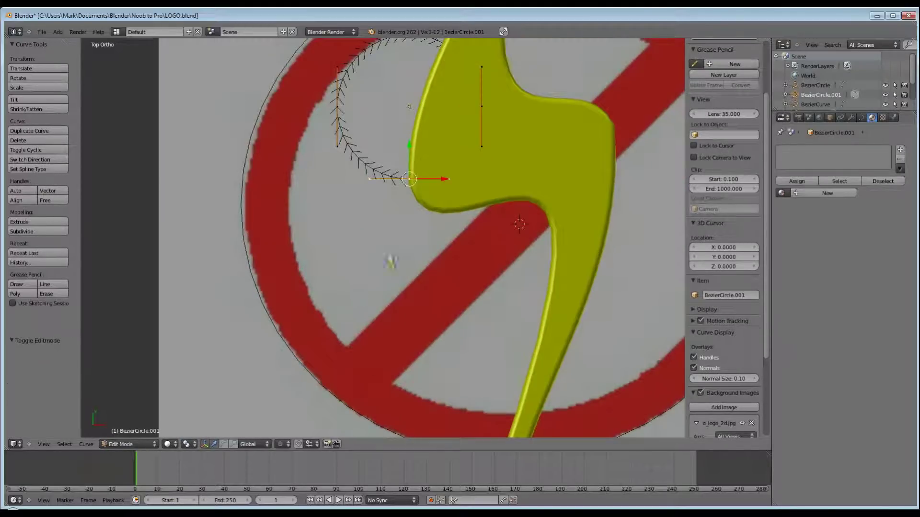
left_click_drag(408, 179, 378, 350)
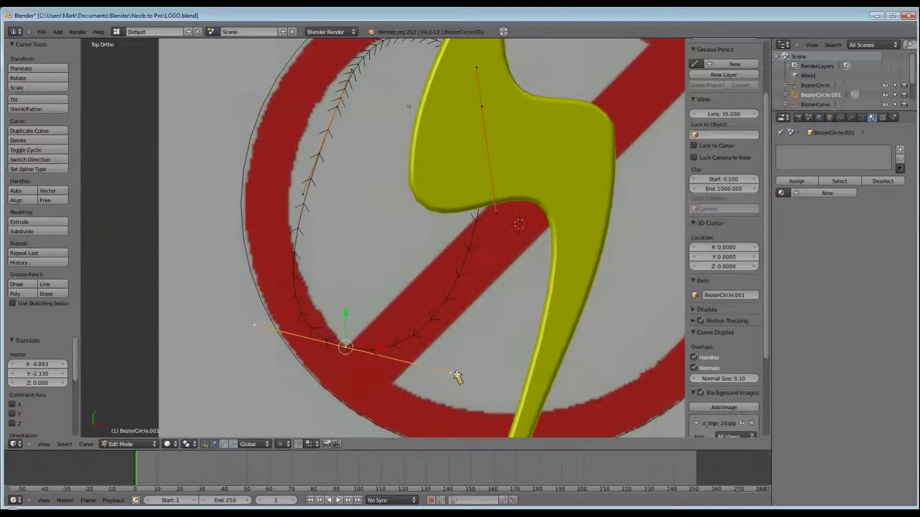
Step: Reposition the lower corner point's two handles so one follows the diagonal bar's upper edge and the other the ring's inner edge
right_click(450, 373)
key("g")
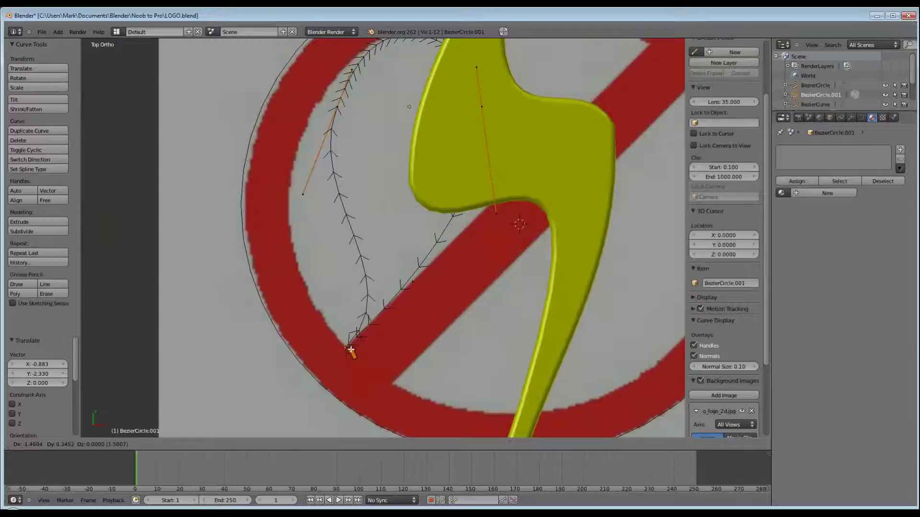
left_click(351, 351)
right_click(411, 279)
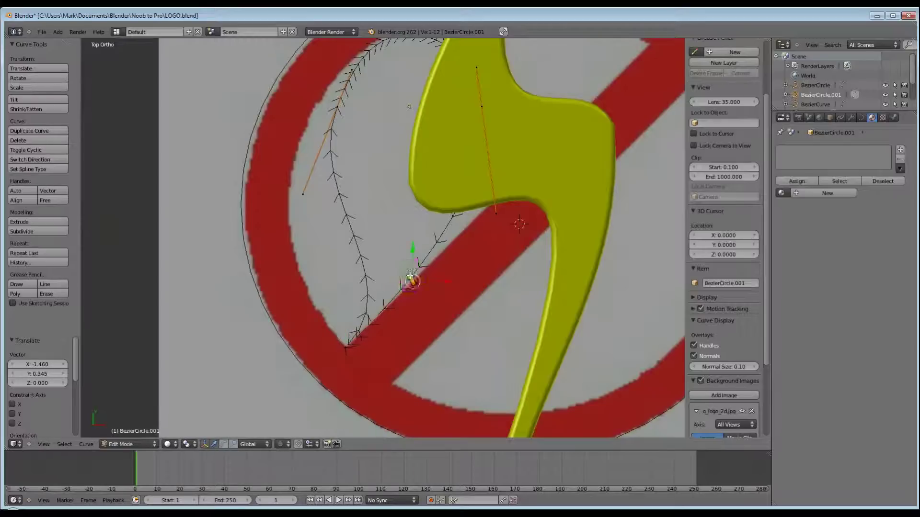
key("g")
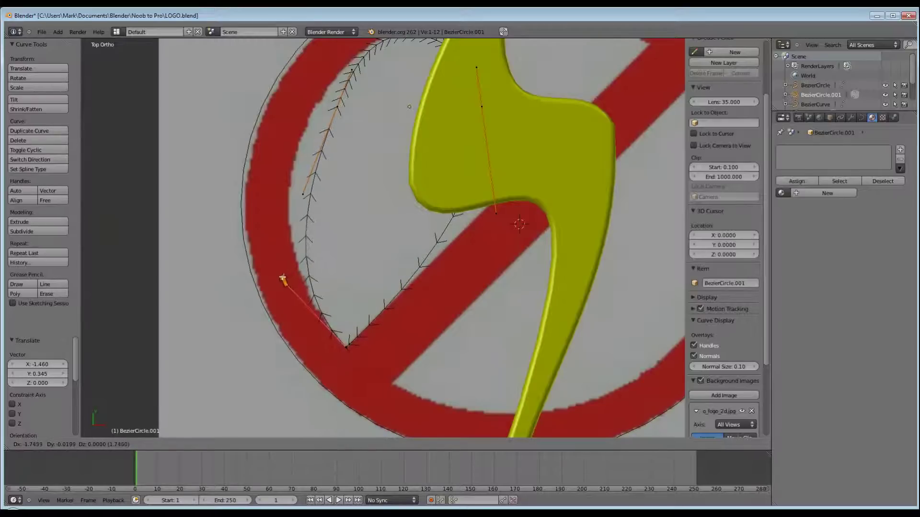
left_click(281, 282)
Step: Move the second circle's right control point to the upper corner where the diagonal bar meets the ring's inner edge
middle_click_drag(570, 182, 380, 289, "shift")
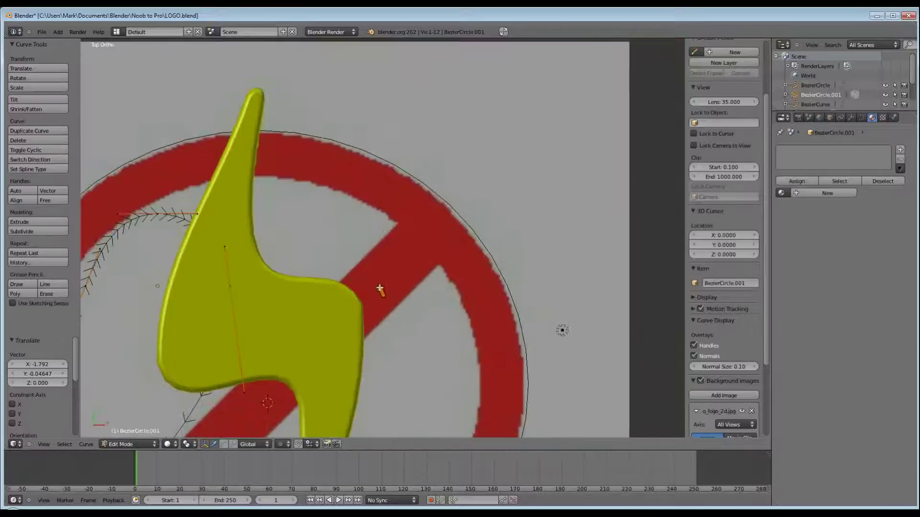
right_click(232, 307)
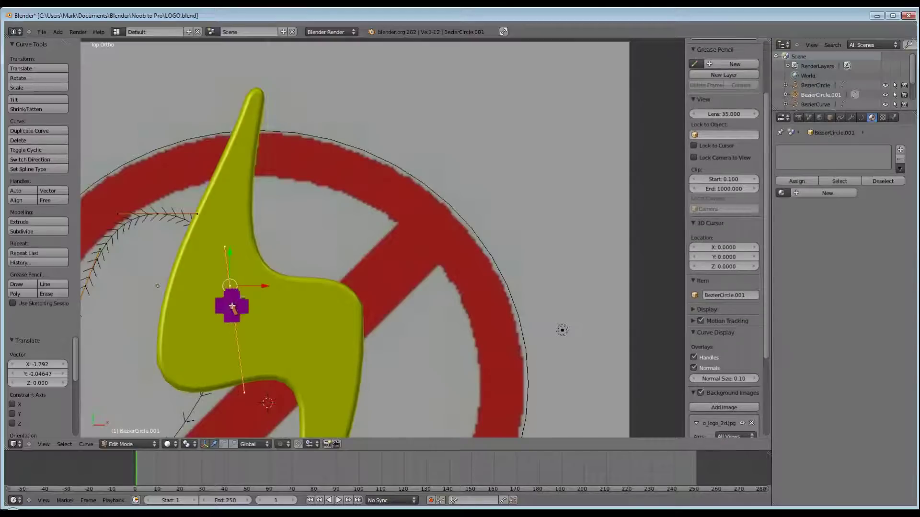
key("g")
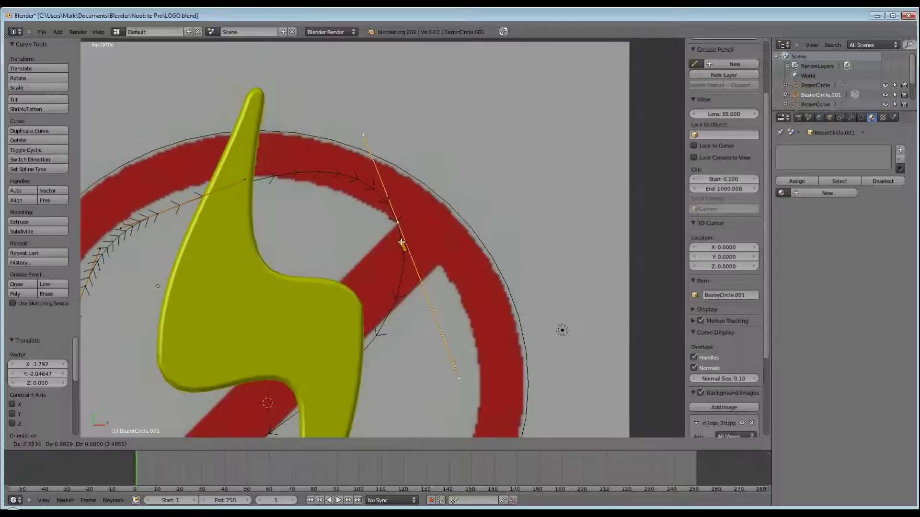
left_click(402, 243)
Step: Reposition the upper corner point's two handles to shape a sharp corner between the diagonal bar and the ring's inner edge
right_click(451, 381)
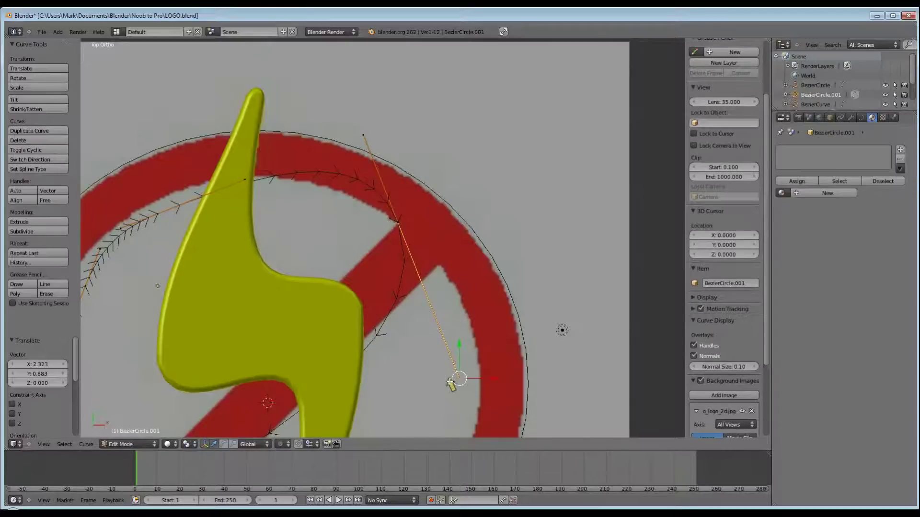
key("g")
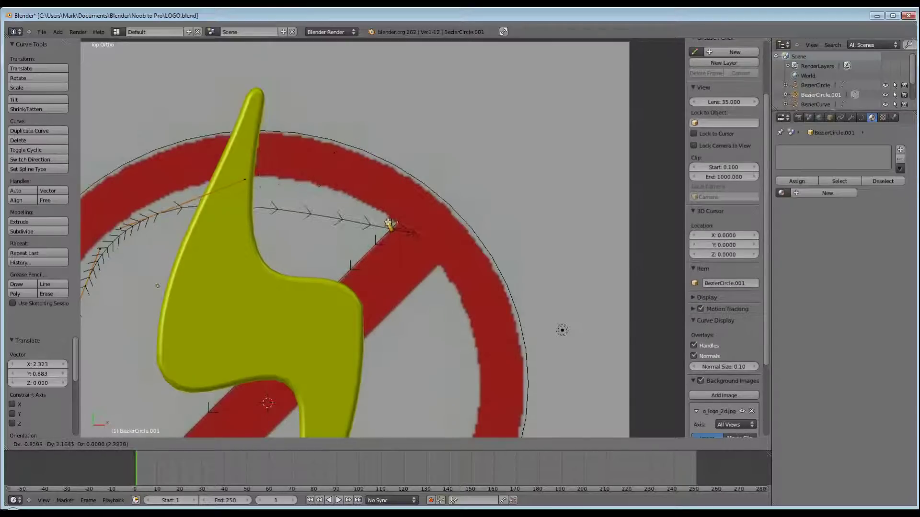
left_click(389, 223)
right_click(476, 263)
key("g")
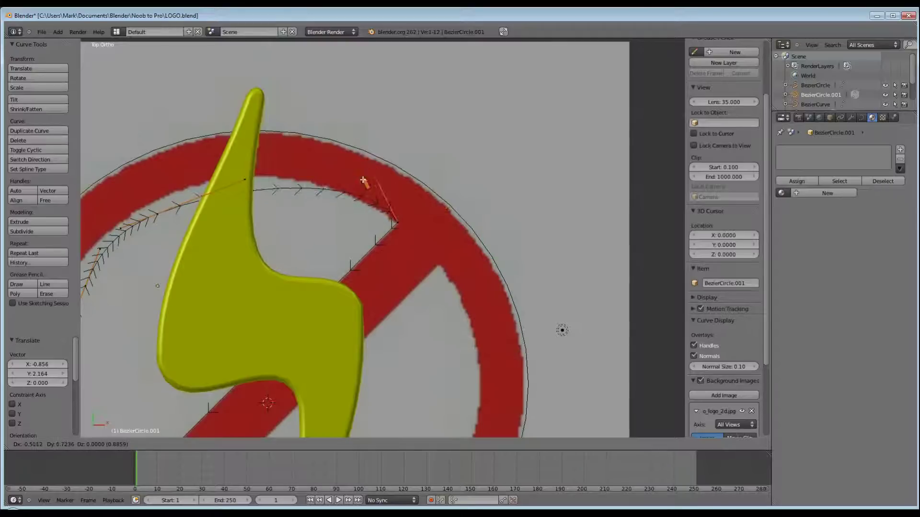
left_click(337, 183)
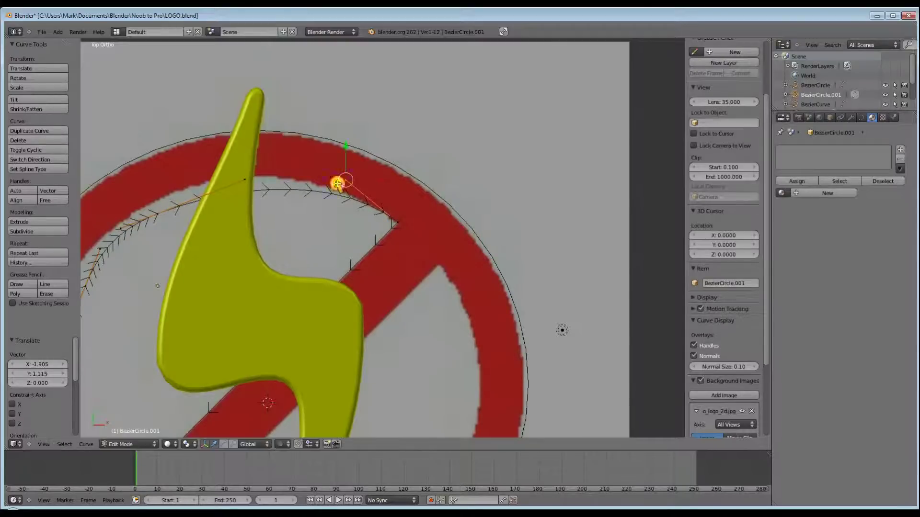
Step: Move the curve's top and left control points outward onto the red ring's inner edge
scroll(337, 183, "down", 2)
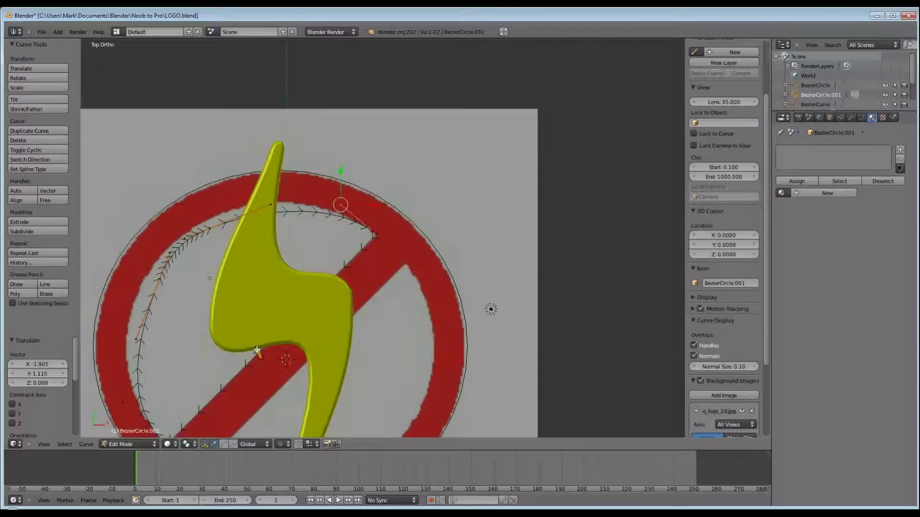
right_click(204, 234)
key("g")
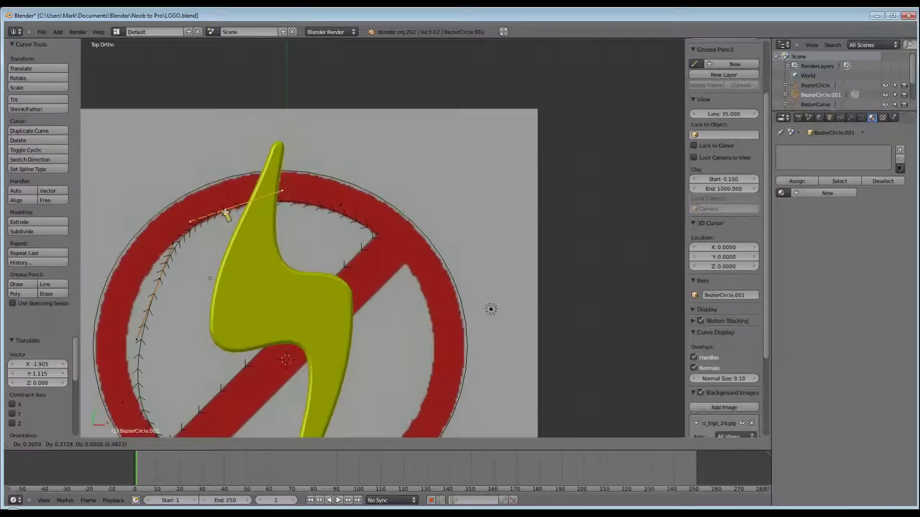
left_click(226, 215)
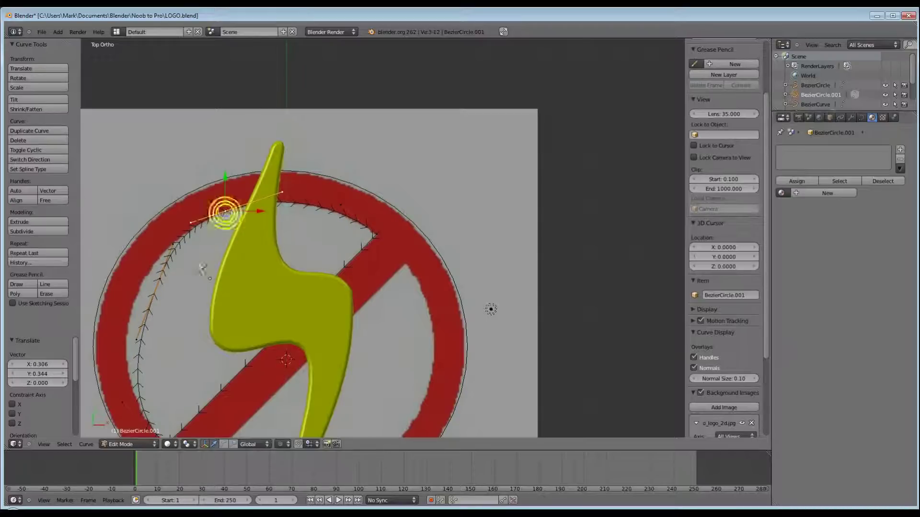
right_click(161, 282)
key("g")
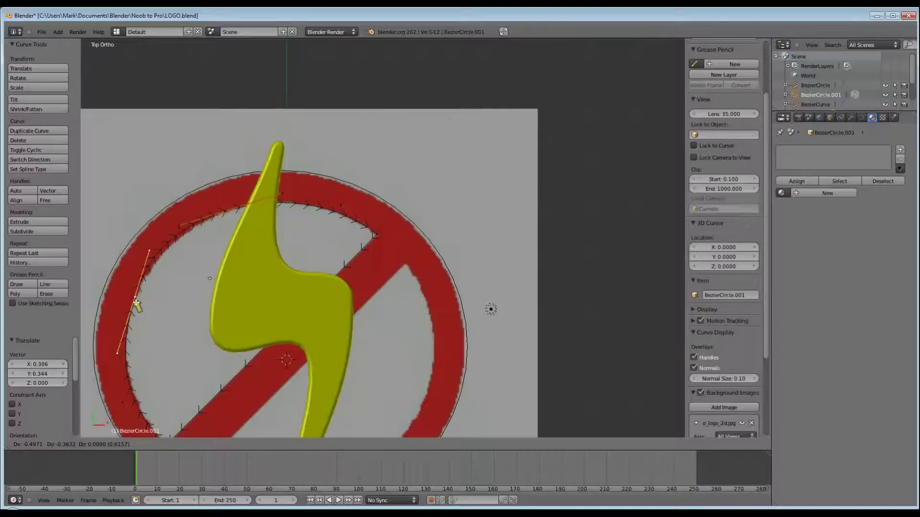
left_click(136, 303)
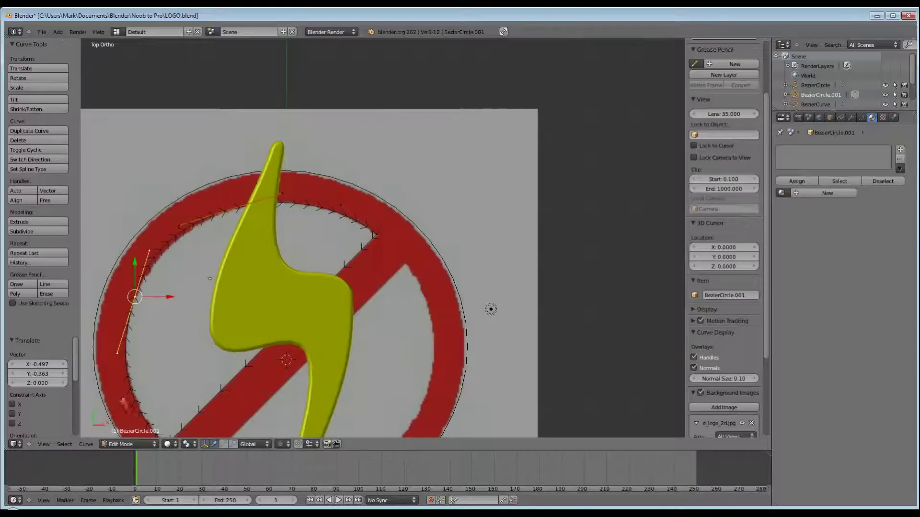
Step: Adjust the left point's upper handle and the top point's left handle so the curve follows the ring's inner edge
right_click(152, 251)
key("g")
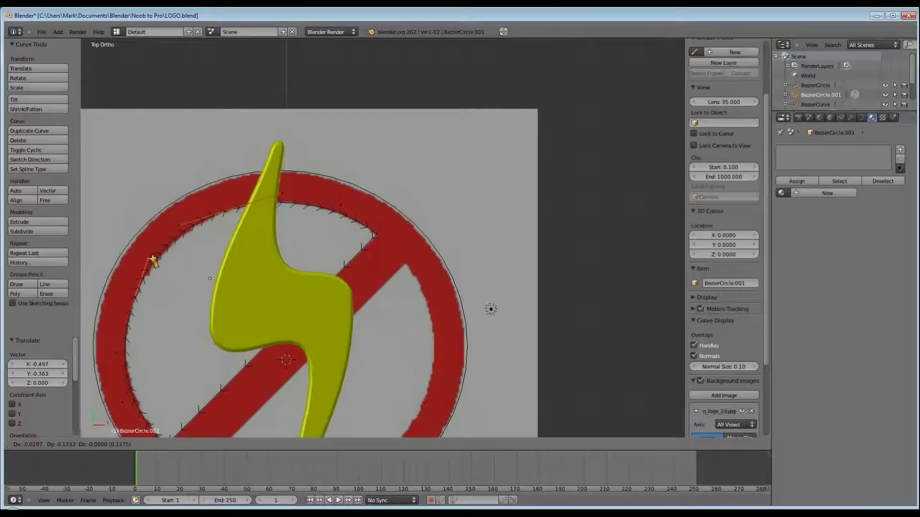
left_click(153, 262)
right_click(174, 232)
key("g")
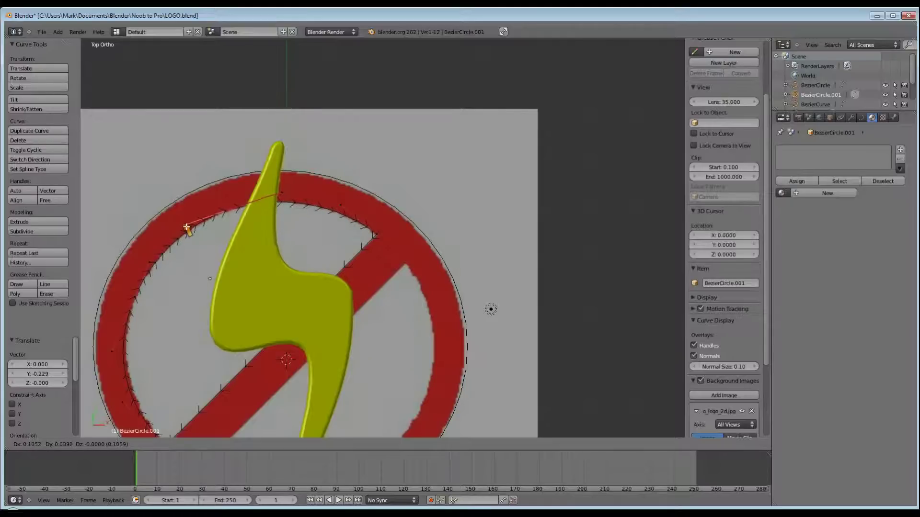
left_click(186, 226)
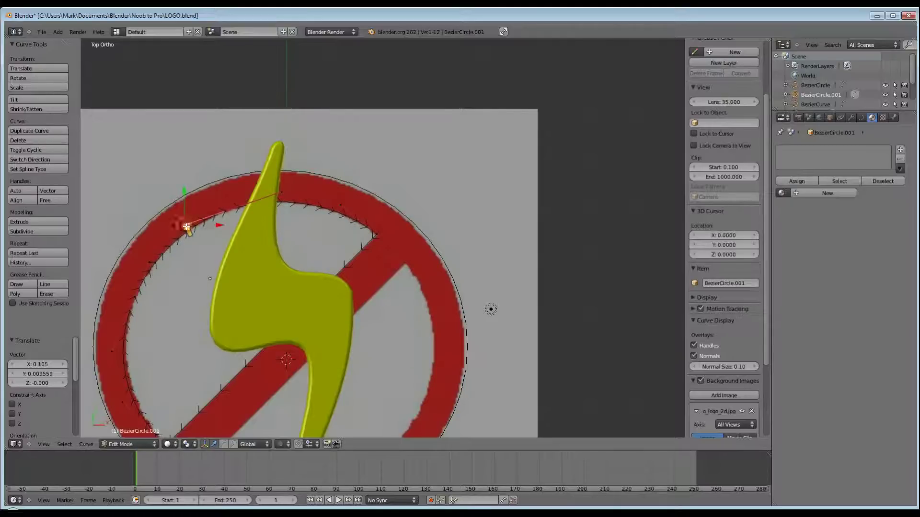
Step: Reposition the lower corner point's ring-side handle along the ring's inner edge, and hide that corner point
right_click(129, 401)
key("g")
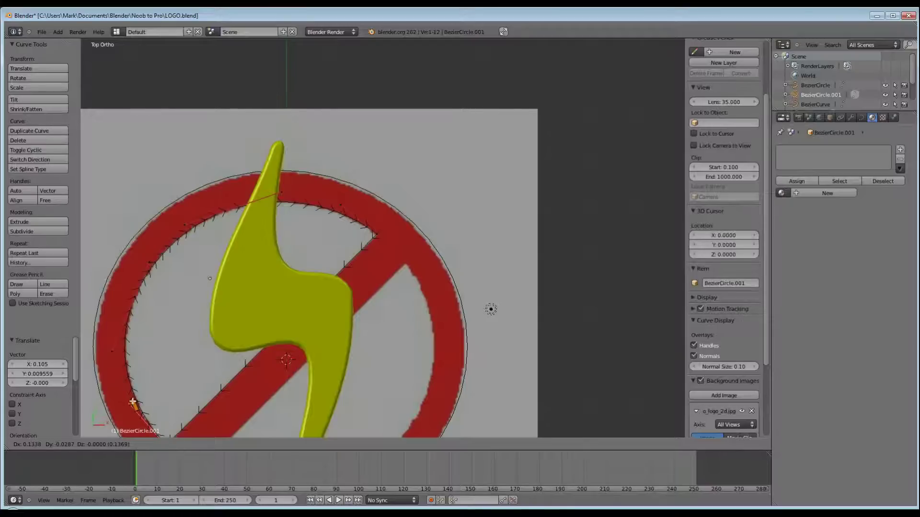
left_click(133, 402)
scroll(225, 375, "down", 1)
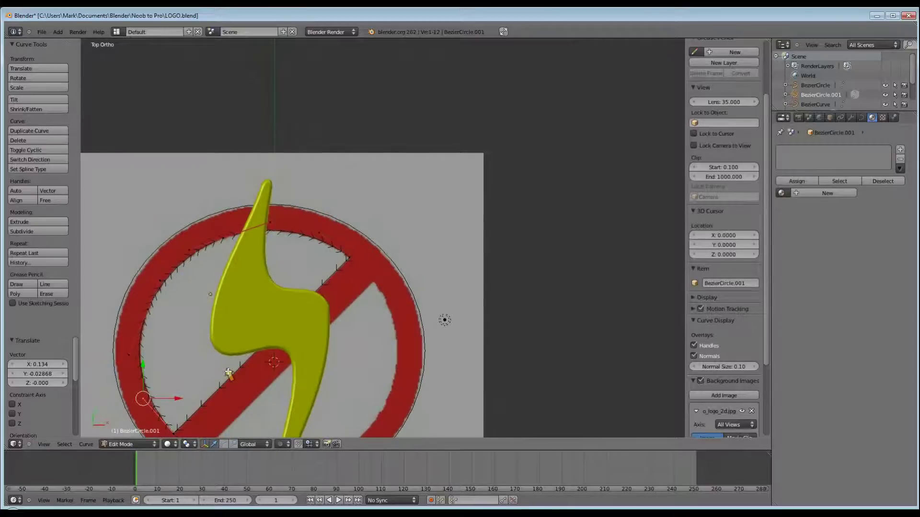
middle_click_drag(228, 373, 272, 201, "shift")
scroll(376, 216, "up", 3)
scroll(376, 215, "down", 1)
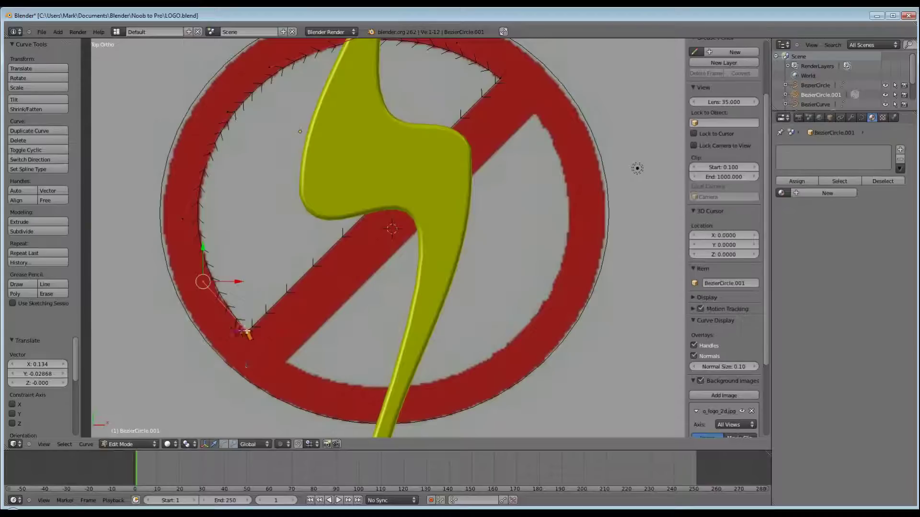
right_click(248, 332)
key("h")
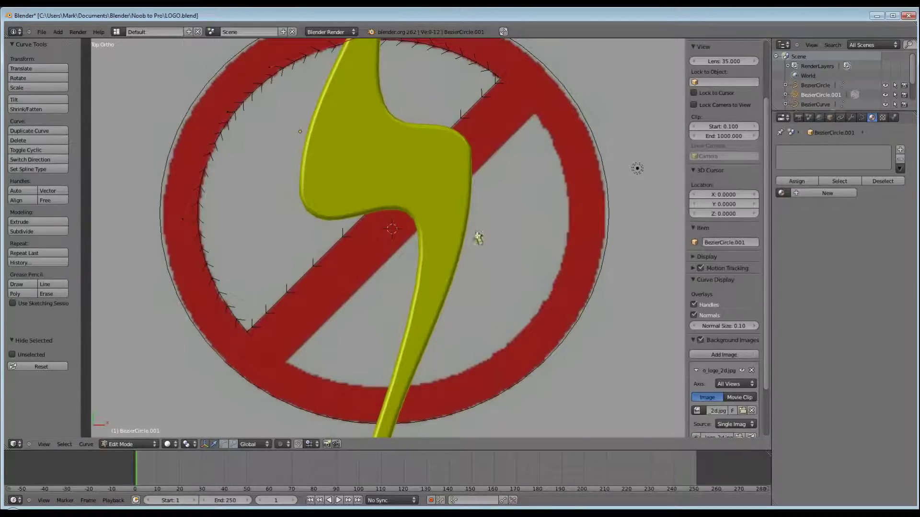
Step: Add another Bezier circle to the same curve and move it about 1.585 in X and -0.781 in Y into the lower-right opening
key("shift+a")
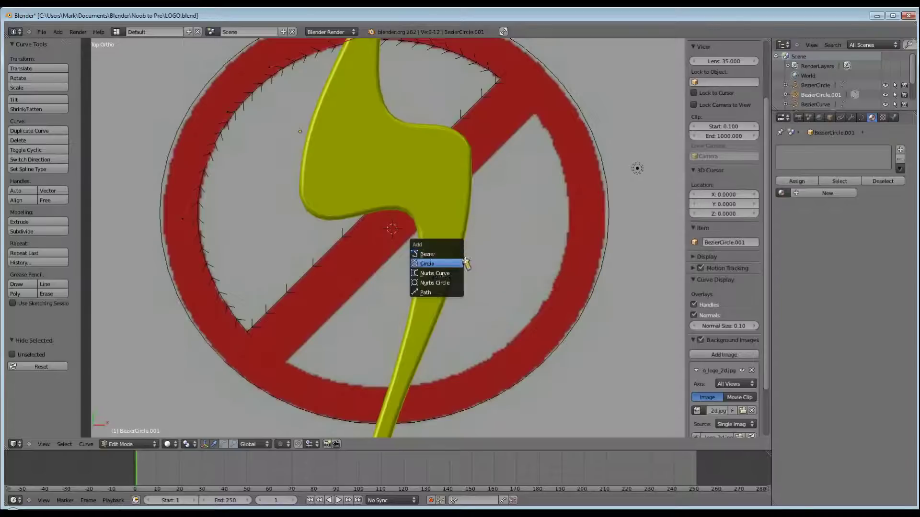
left_click(454, 264)
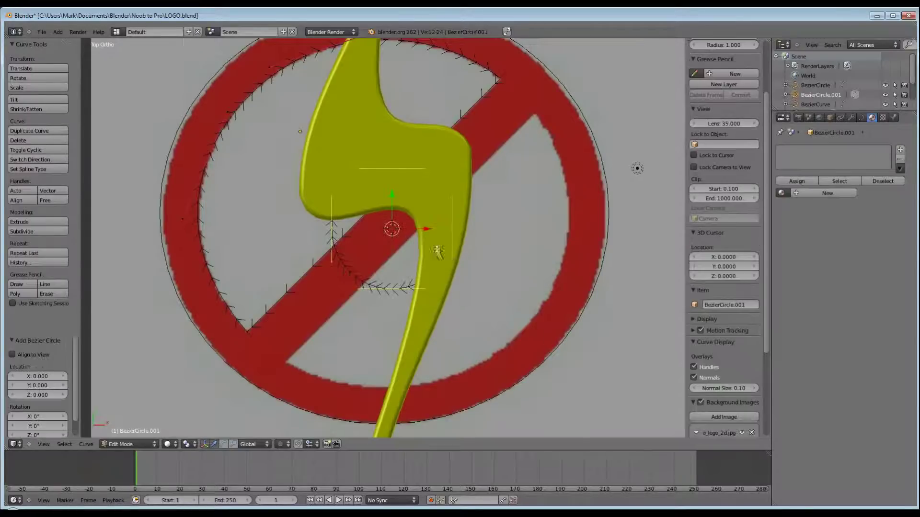
key("g")
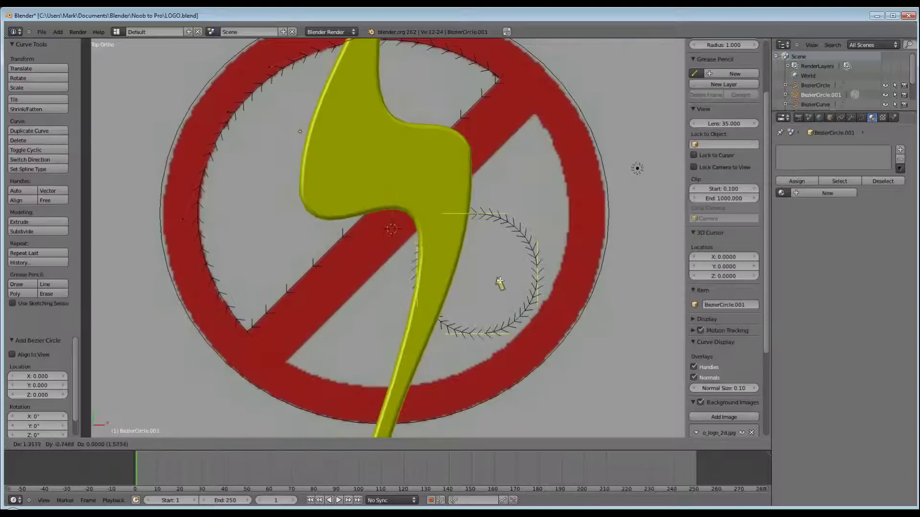
left_click(509, 284)
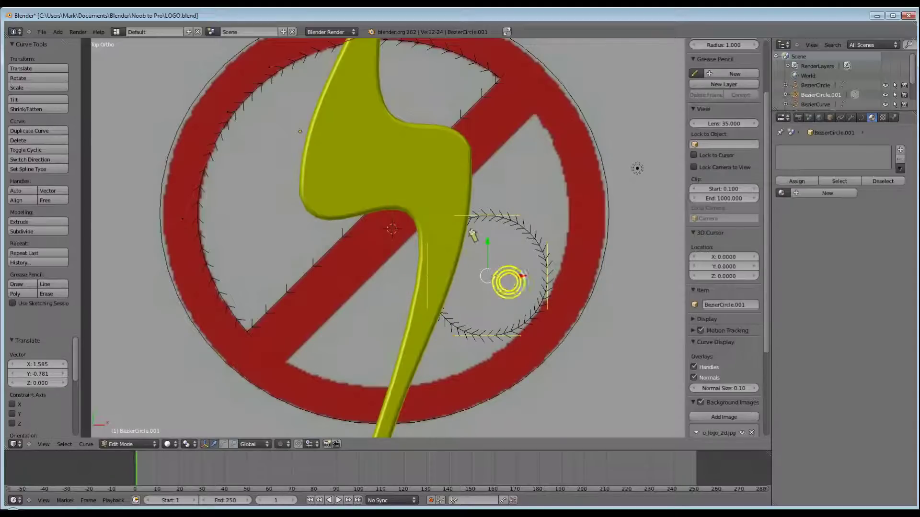
Step: Move the new circle's top and left control points to the opening's two corners, where the diagonal bar's lower edge meets the ring
middle_click_drag(554, 160, 438, 359, "shift")
key("g")
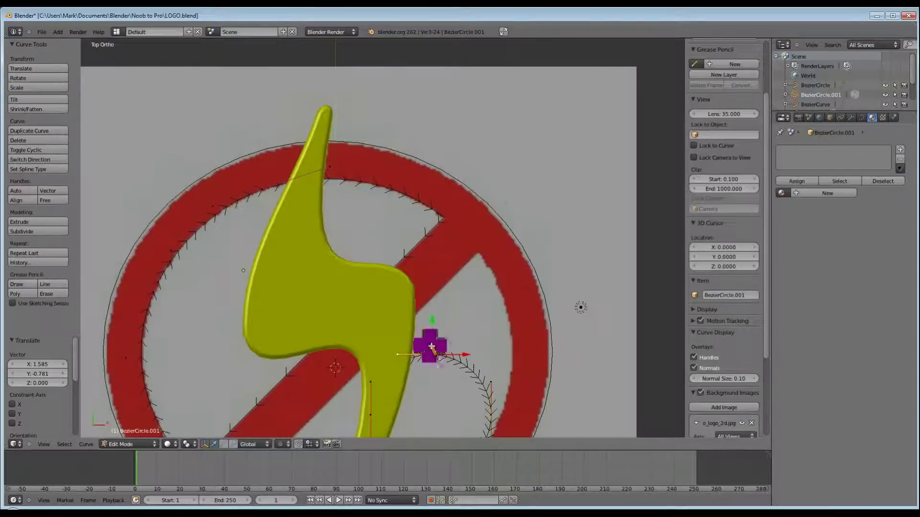
left_click(493, 230)
middle_click_drag(426, 344, 472, 256, "shift")
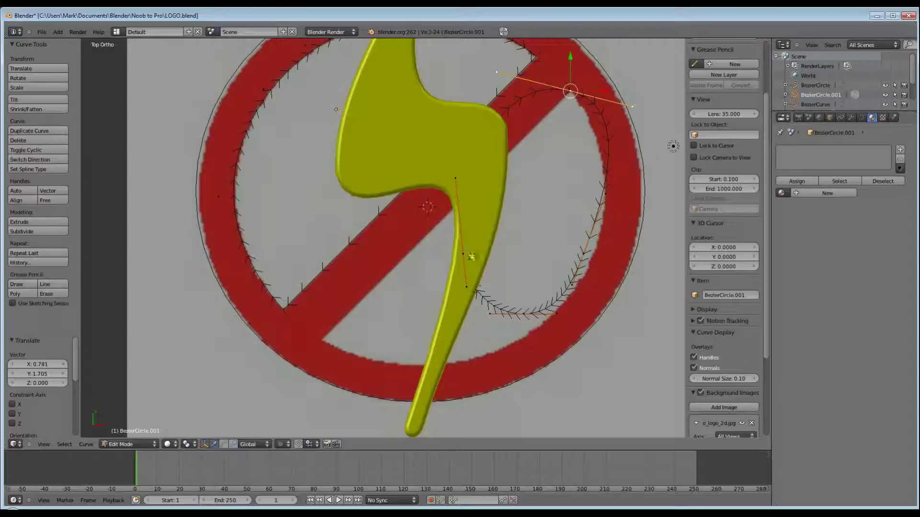
right_click(460, 257)
key("g")
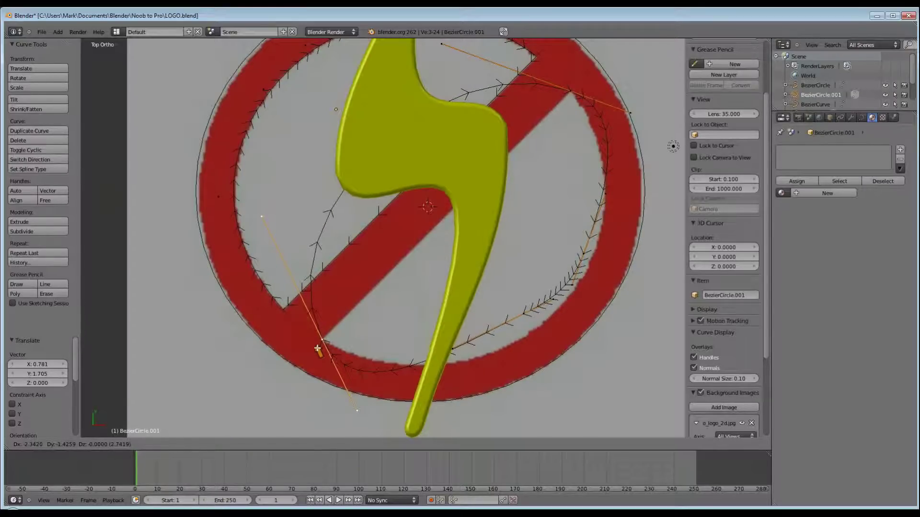
left_click(317, 348)
Step: Pull one handle of each corner point onto its corner so the segment between them runs straight along the diagonal bar's lower edge
right_click(263, 214)
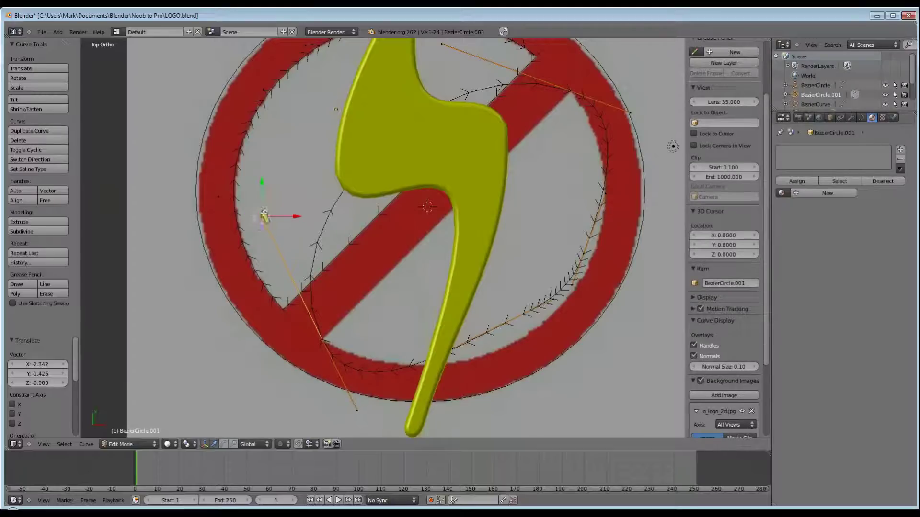
key("g")
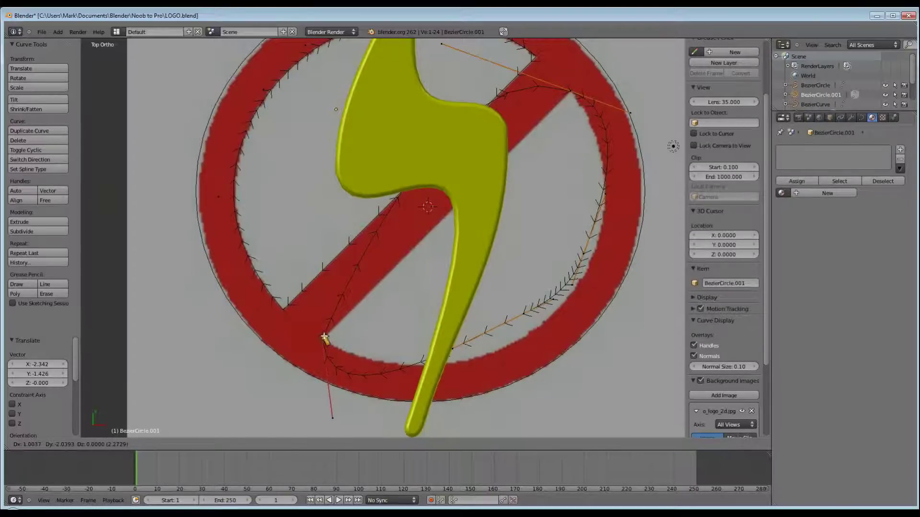
left_click(322, 338)
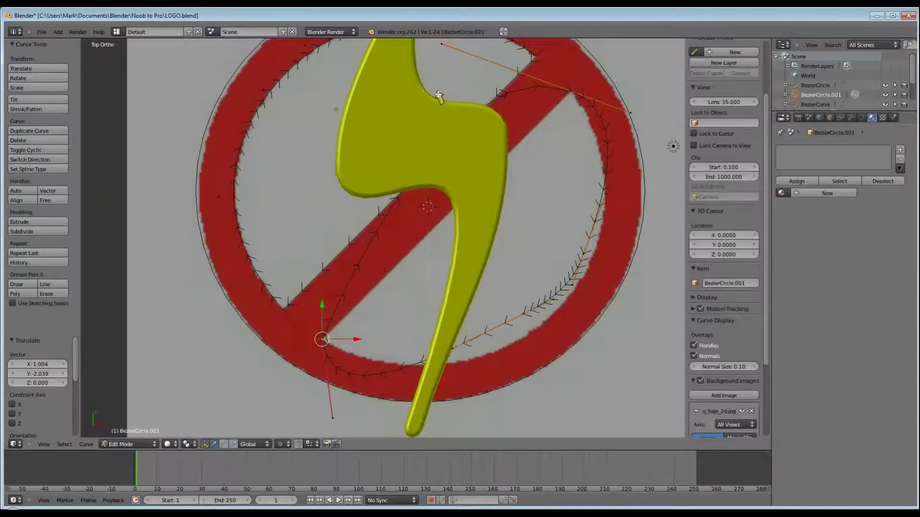
right_click(441, 44)
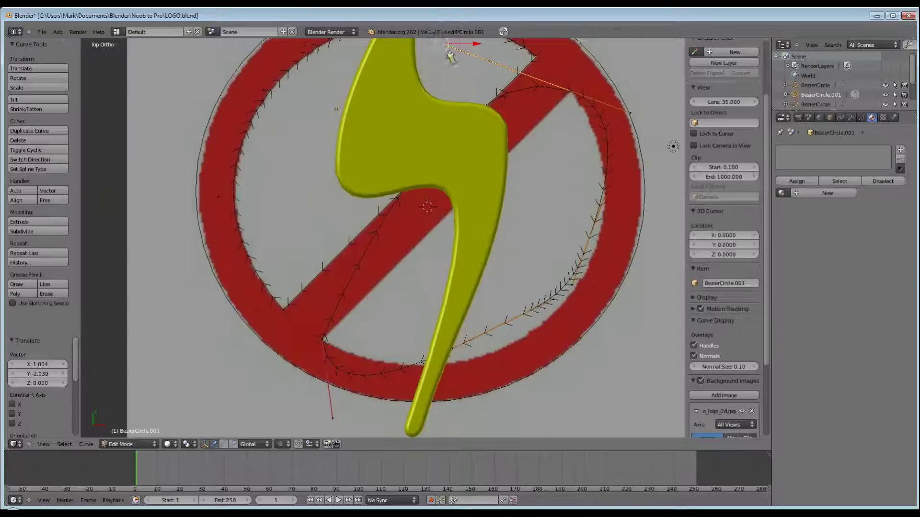
key("g")
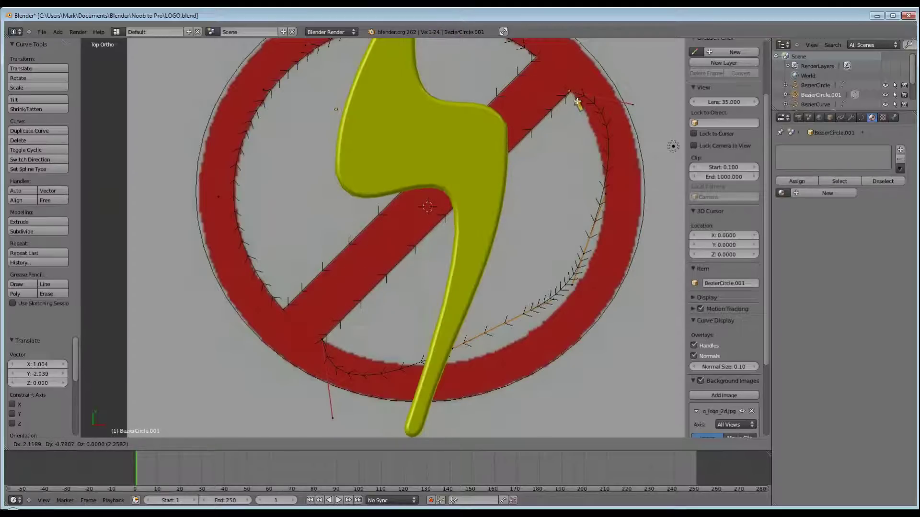
left_click(578, 102)
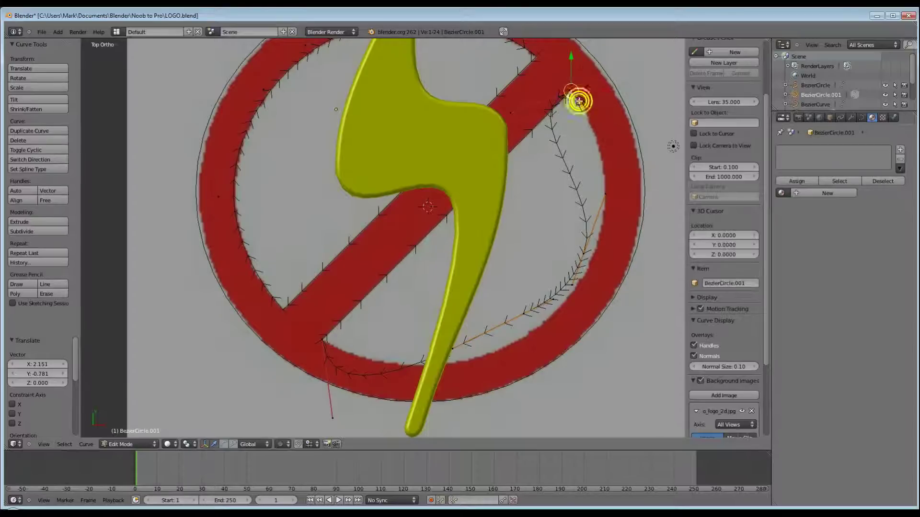
Step: Reposition the other handle of both corner points onto the red ring to bend the curve along the ring's inner edge
right_click(512, 113)
key("g")
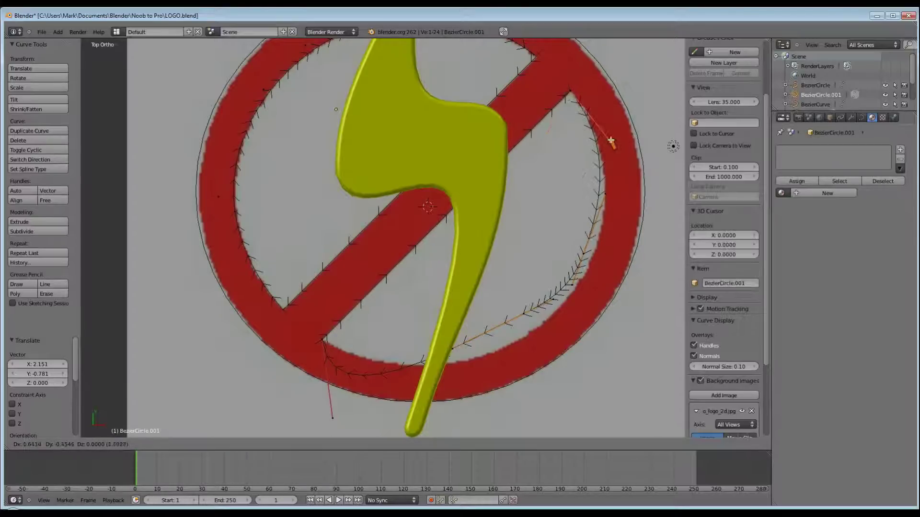
left_click(614, 140)
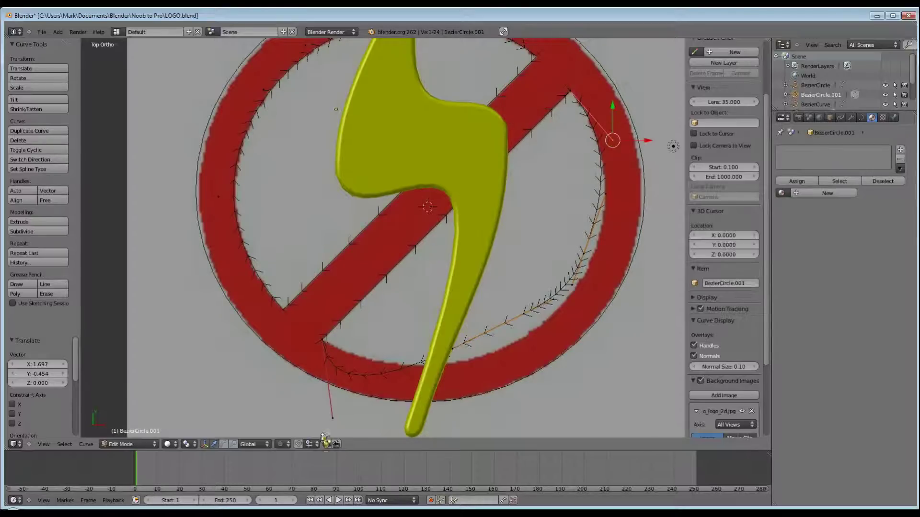
right_click(332, 419)
key("g")
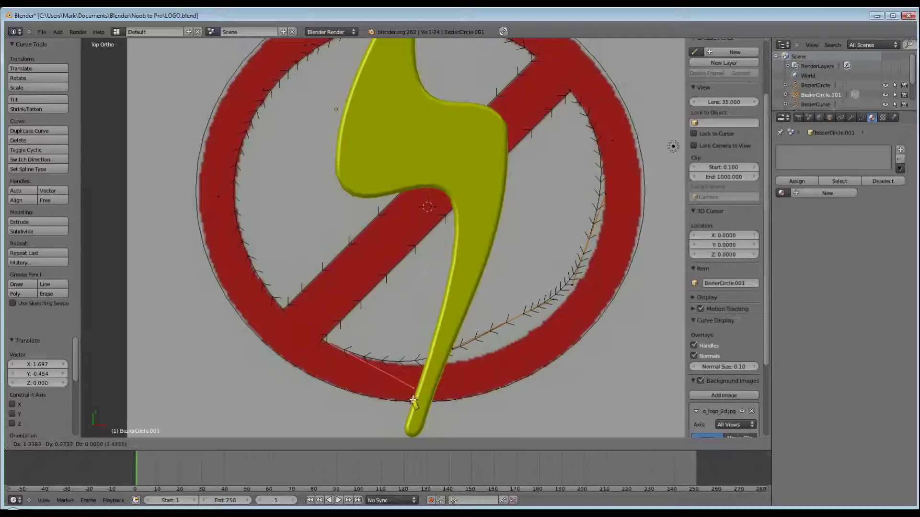
left_click(412, 393)
Step: Move the new circle's bottom and right control points outward onto the red ring's inner edge
right_click(529, 305)
key("g")
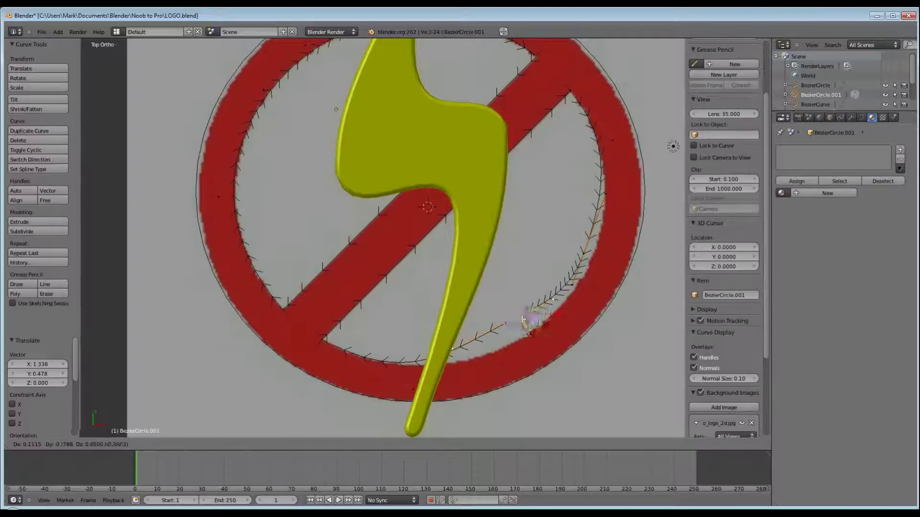
left_click(529, 338)
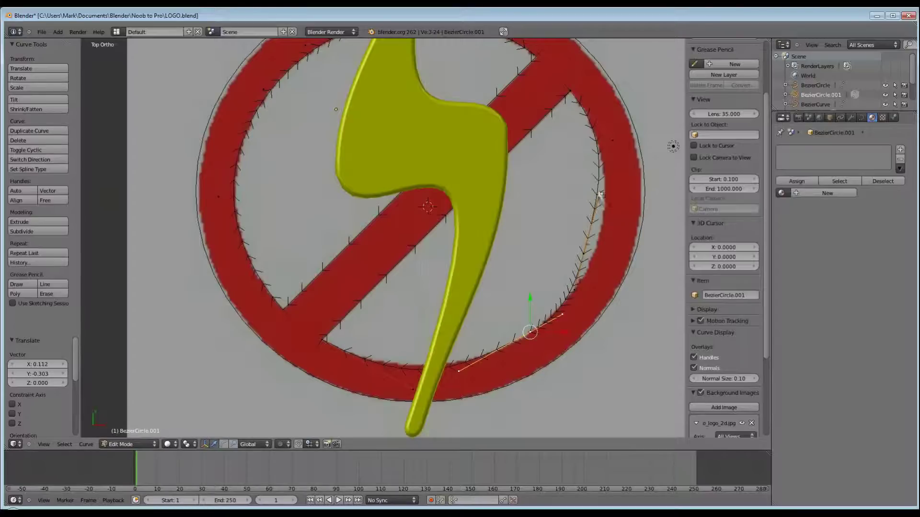
key("g")
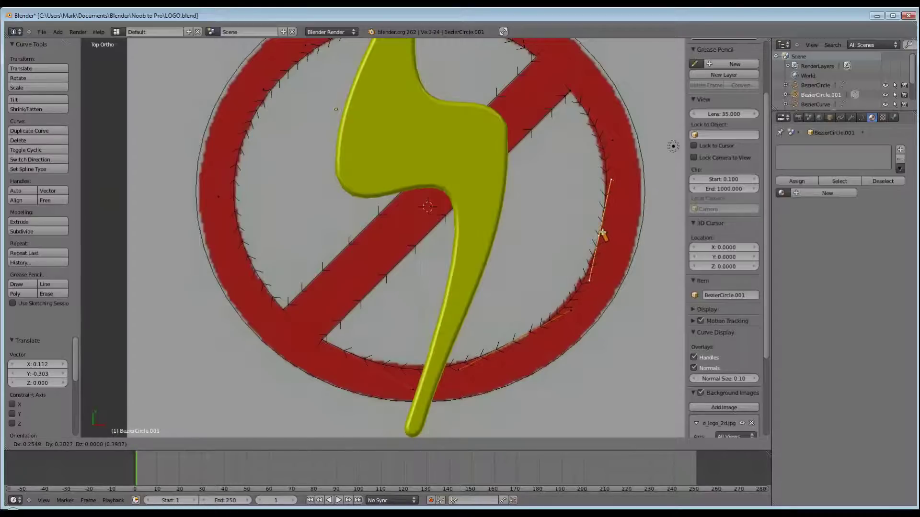
left_click(603, 233)
Step: Adjust the facing handles of the right and bottom points to smooth the lower-right arc along the ring's inner edge
right_click(587, 281)
key("g")
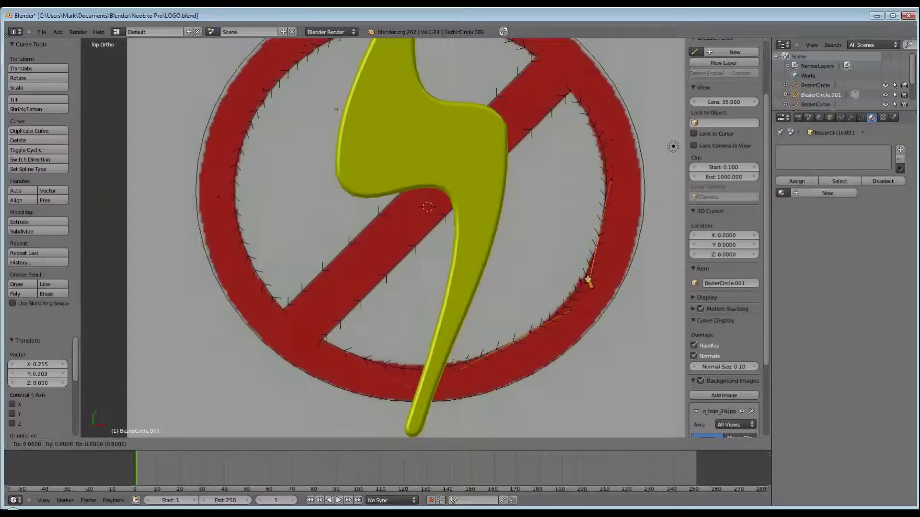
left_click(583, 274)
right_click(569, 308)
key("g")
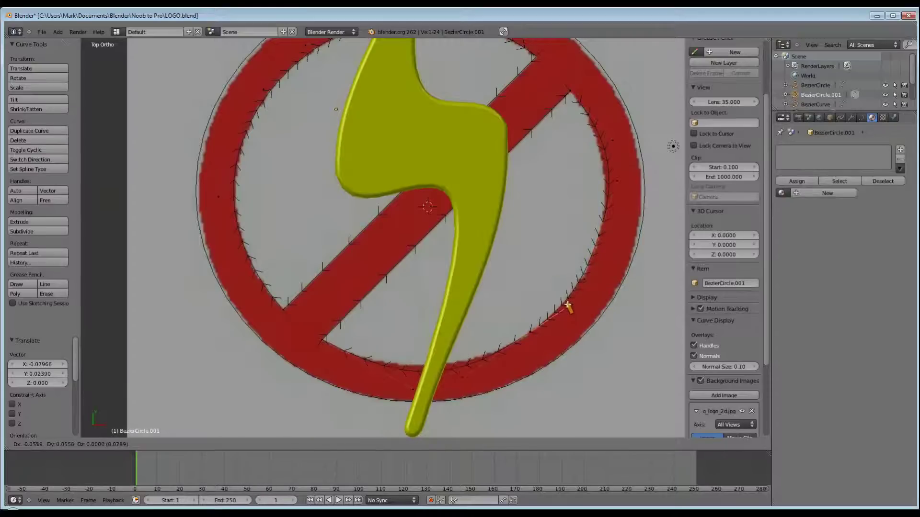
left_click(568, 305)
Step: Fine-tune the ring-side handles of the lower and upper corner points to fit the curve closely to the ring's inner edge
right_click(411, 384)
key("g")
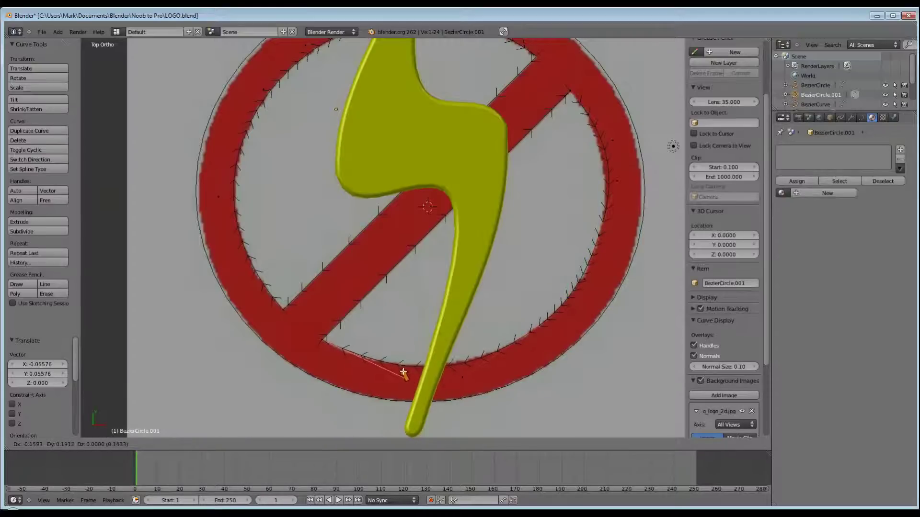
left_click(375, 369)
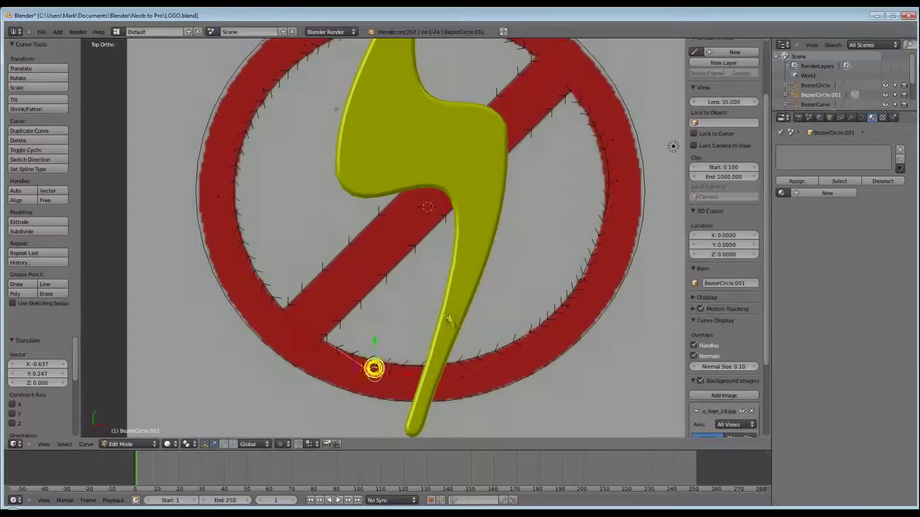
right_click(605, 137)
key("g")
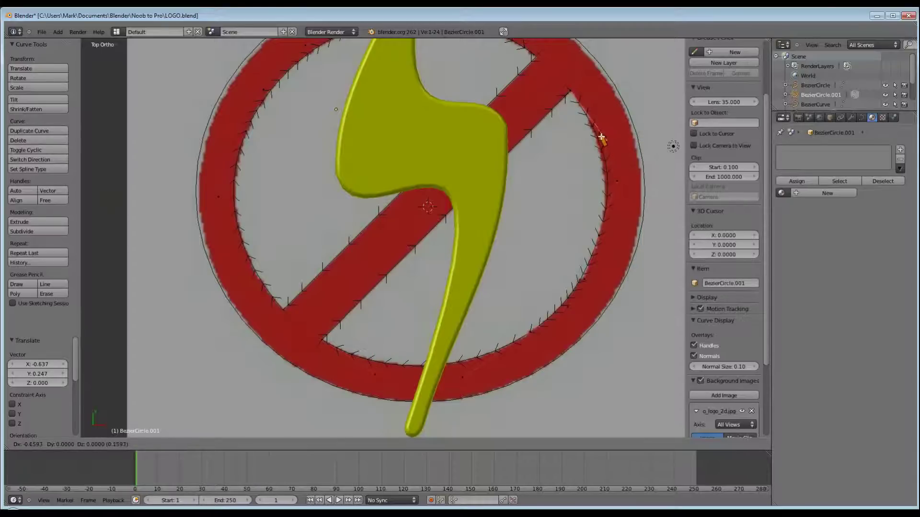
left_click(596, 135)
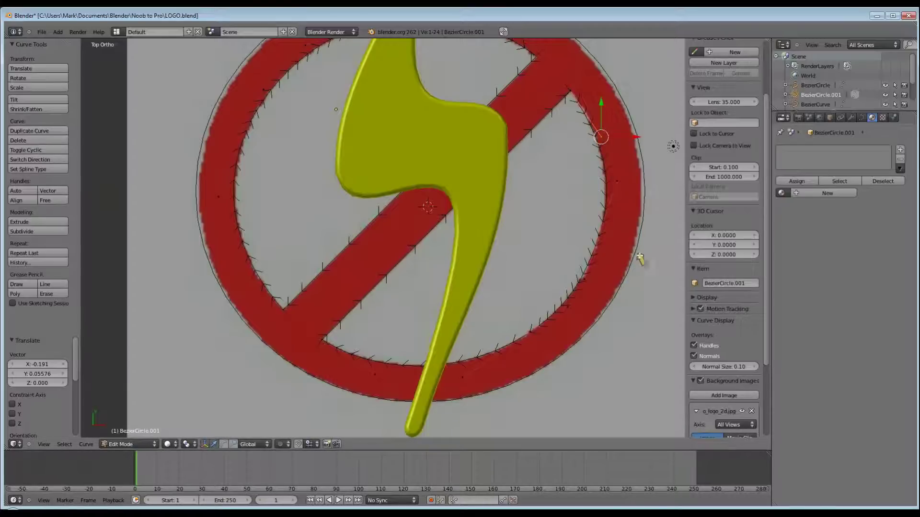
Step: Leave edit mode and set the openings curve's shape type to 2D
scroll(494, 186, "down", 2)
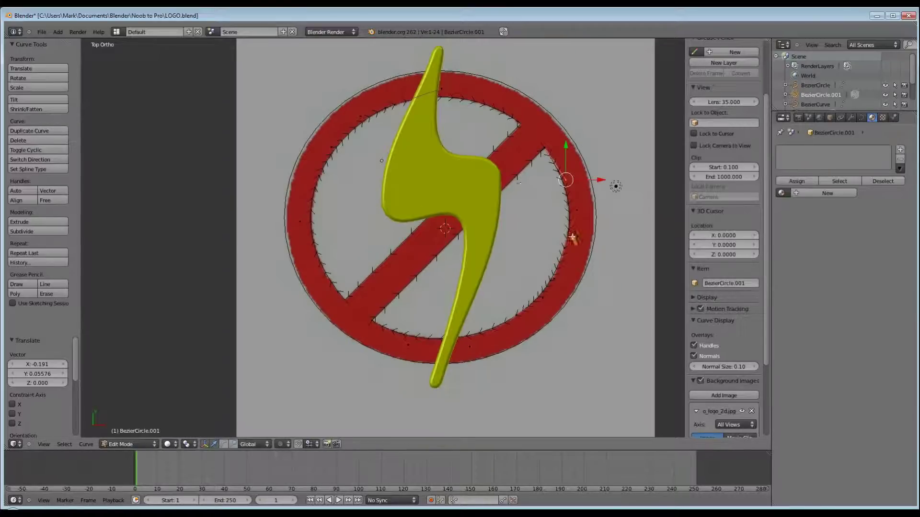
key("Tab")
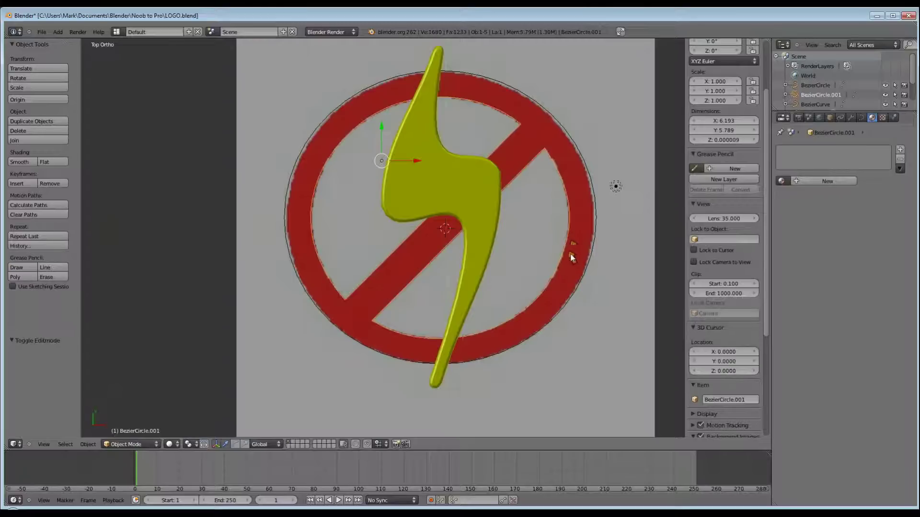
scroll(508, 202, "up", 1)
scroll(509, 205, "down", 1)
left_click(861, 117)
left_click(814, 179)
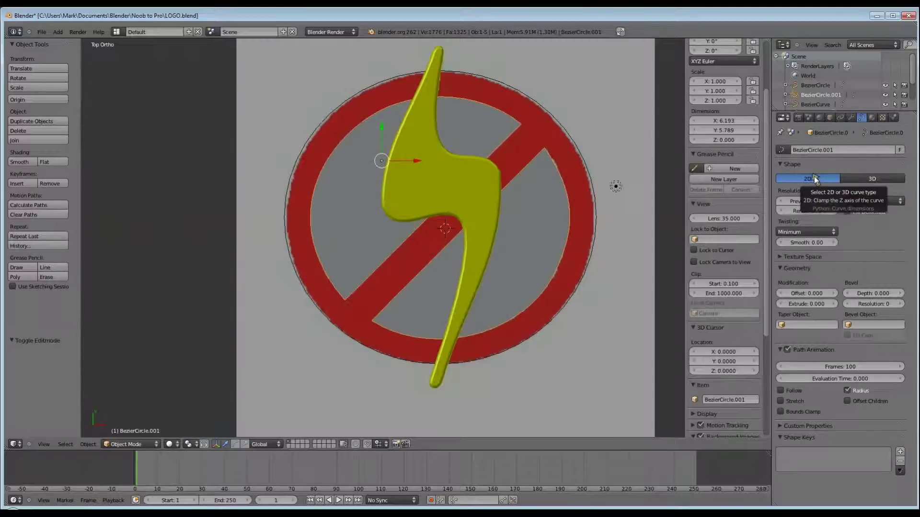
Step: Switch the openings curve back to 3D, join it with the outer ring curve, and make the joined curve a 2D shape
left_click(870, 179)
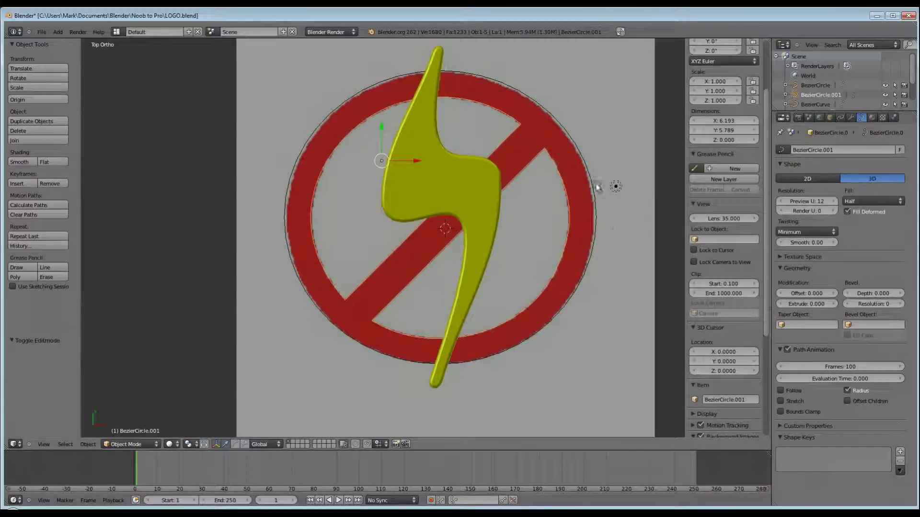
right_click(560, 119)
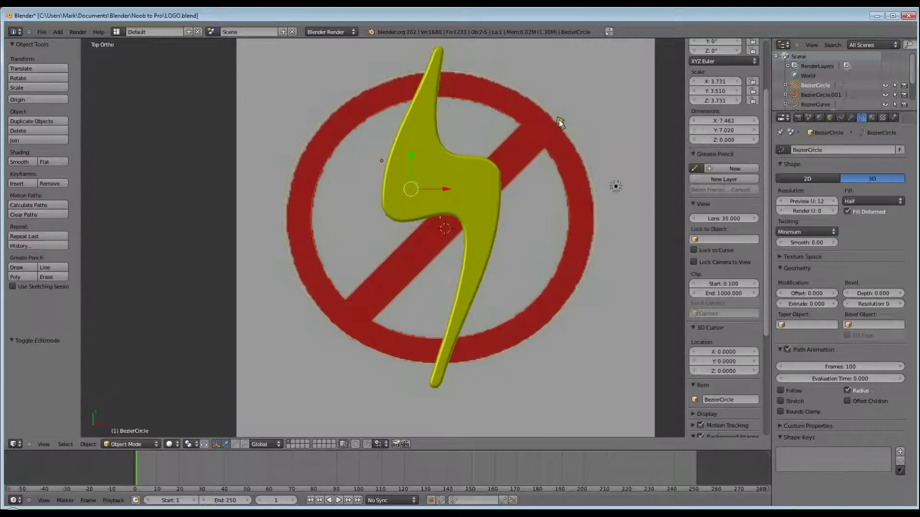
key("ctrl+j")
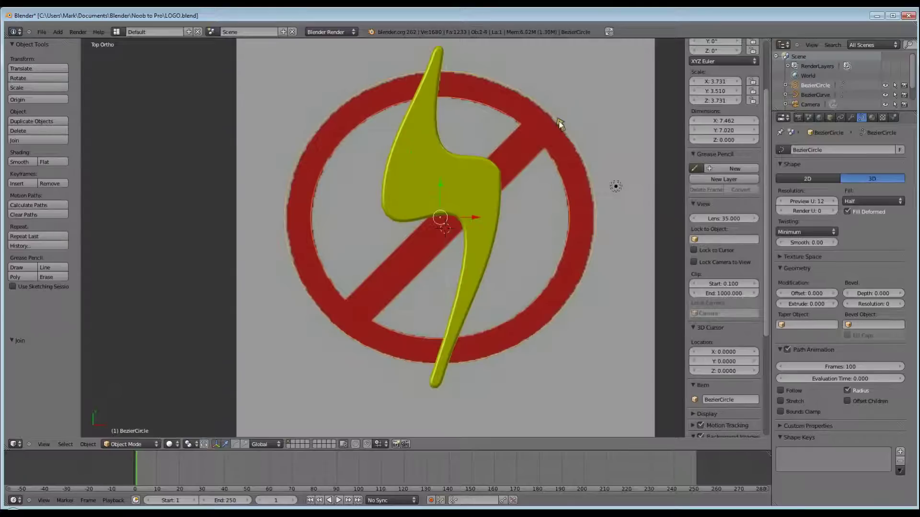
left_click(798, 178)
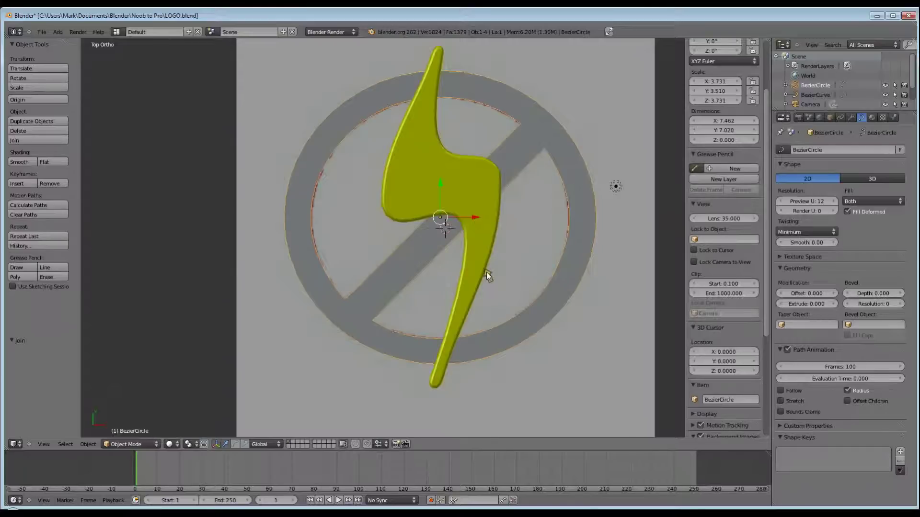
Step: Try an extrusion of 0.25 on the joined ring curve, judging its thickness from the right side view
key("KP_3")
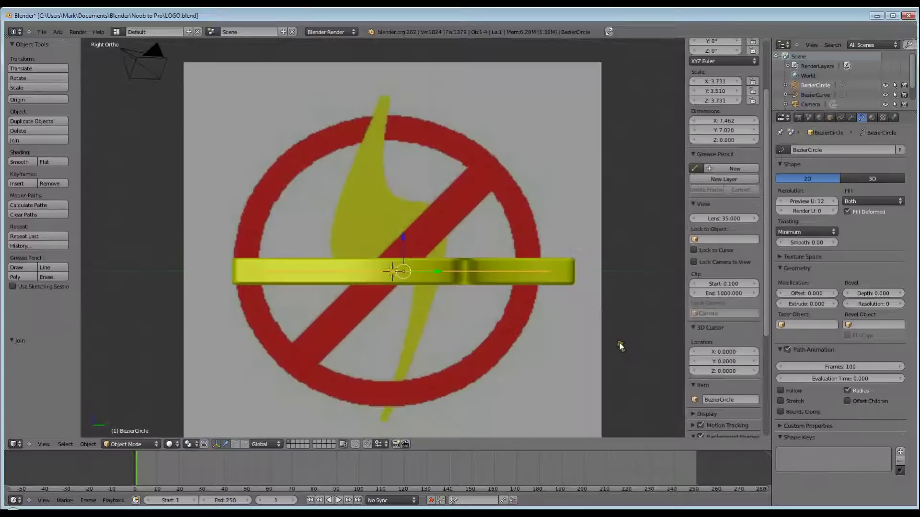
left_click(809, 304)
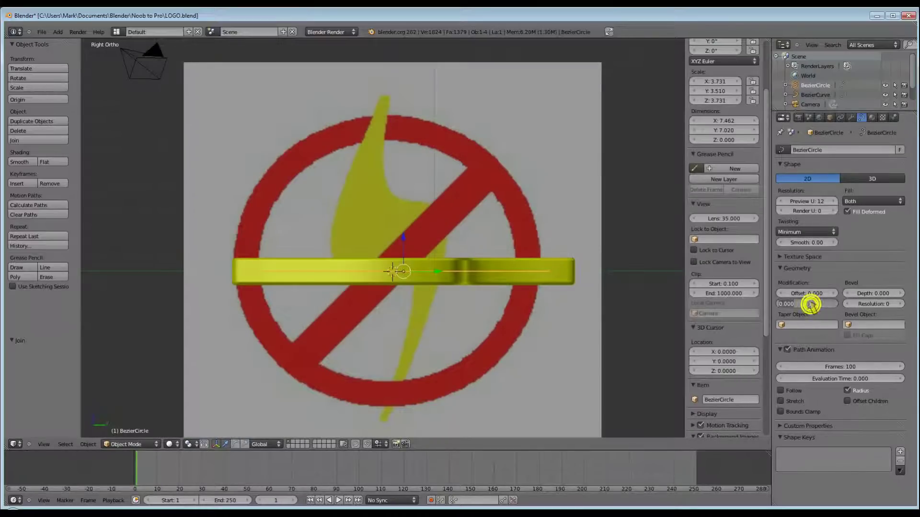
type(".25")
key("Return")
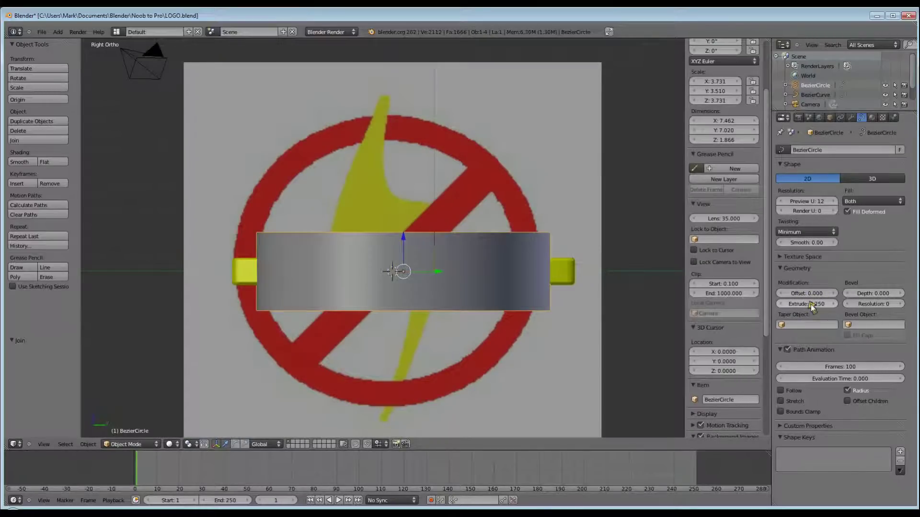
Step: Set the joined ring curve's extrusion to 0.1
left_click(809, 303)
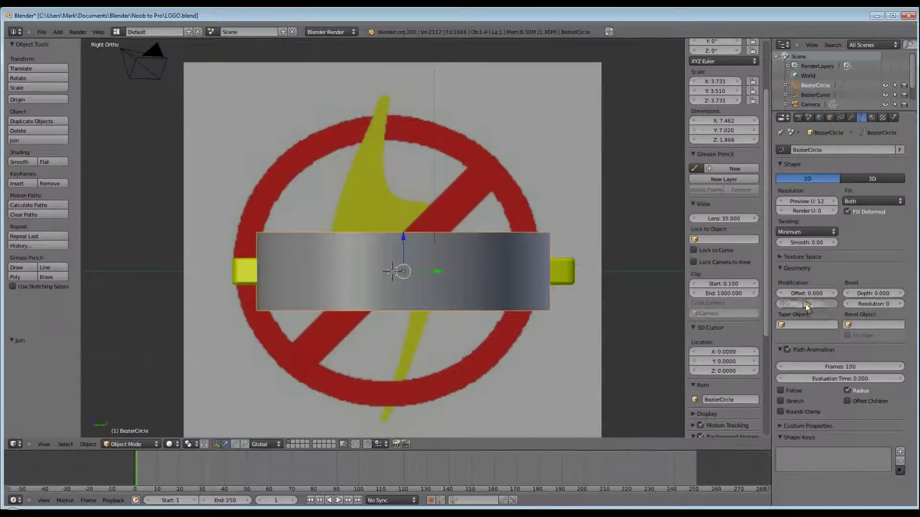
type(".1")
key("Return")
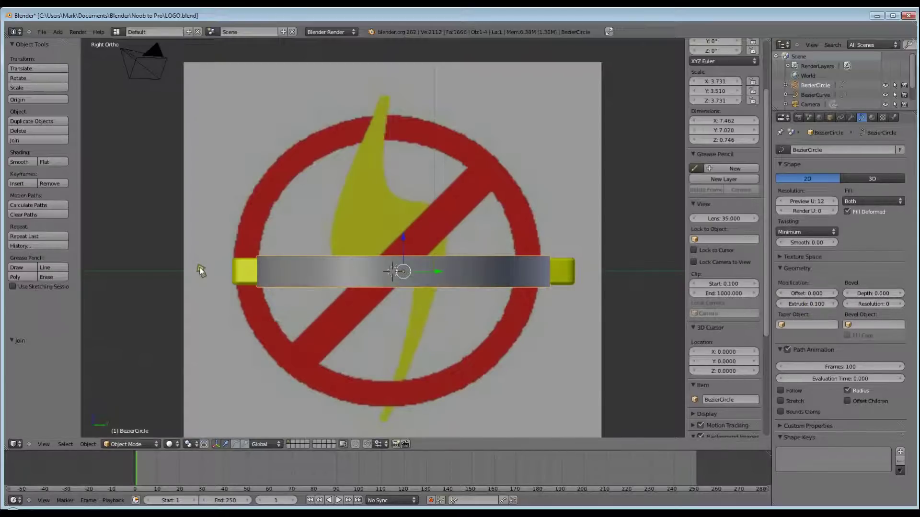
Step: Add a new material to the prohibition ring and set its diffuse colour to red
key("KP_7")
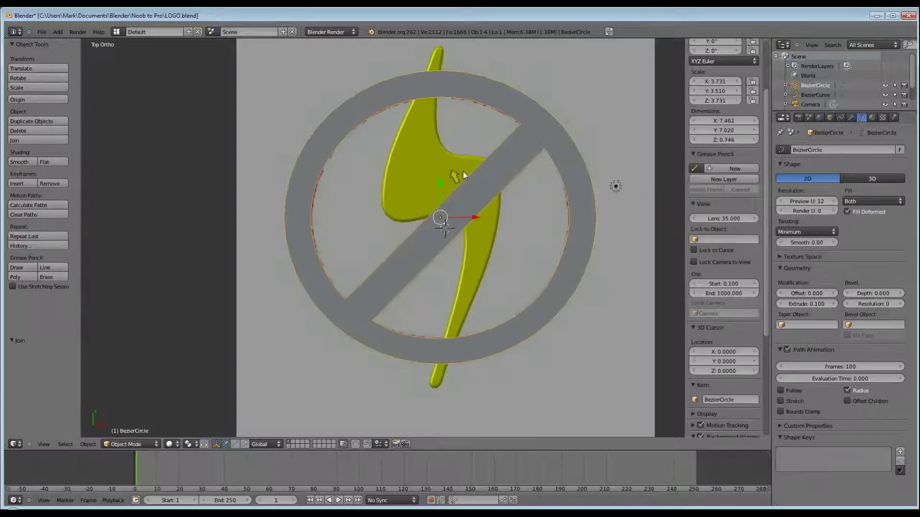
left_click(871, 118)
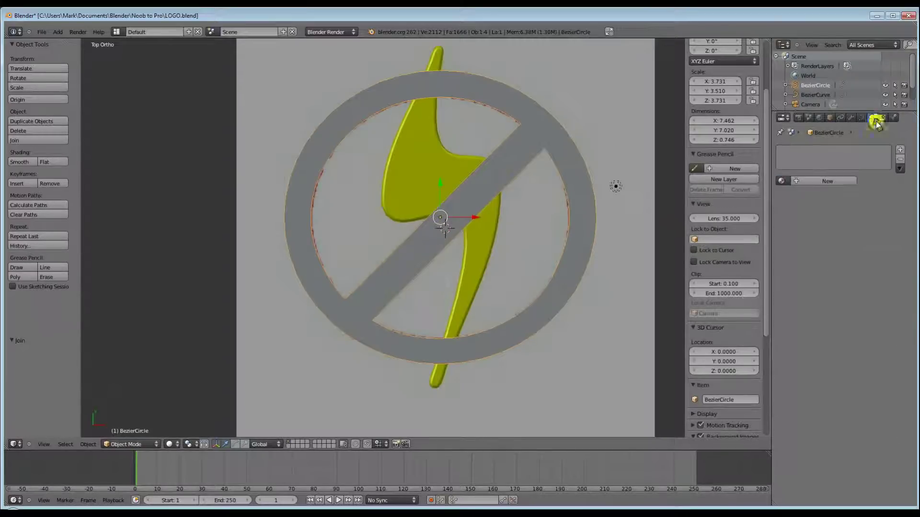
left_click(829, 182)
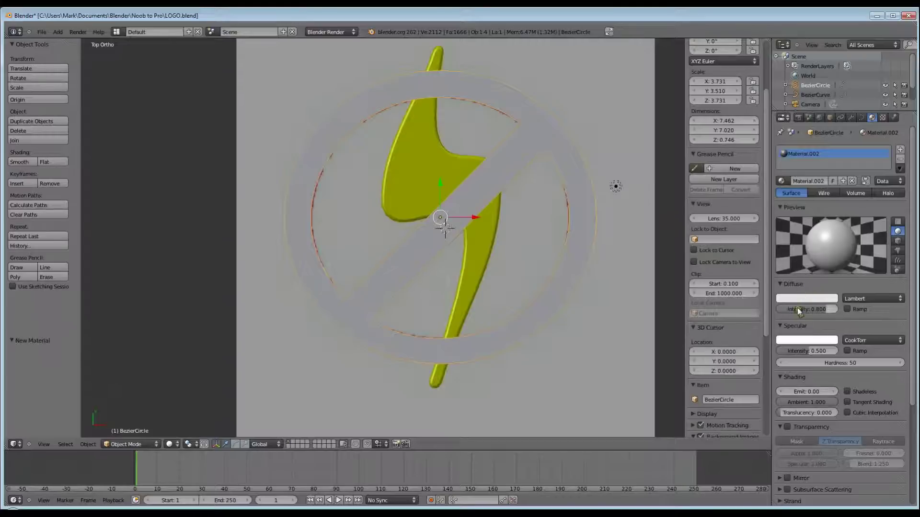
left_click(801, 296)
left_click_drag(788, 225, 791, 256)
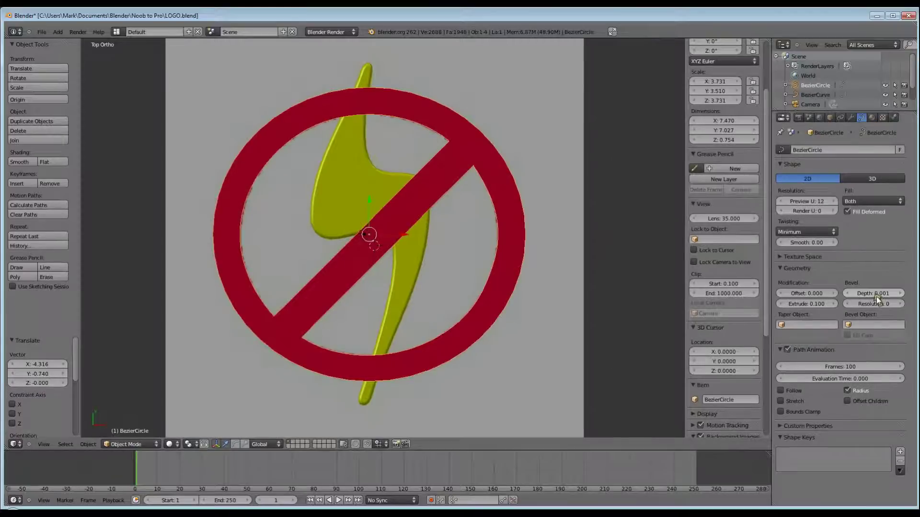
Step: Try a bevel depth of 0.25 on the red ring
left_click(874, 292)
type("0.25")
key("Return")
Step: Bevel the red ring with a depth of 0.025 and a bevel resolution of 4
left_click(877, 293)
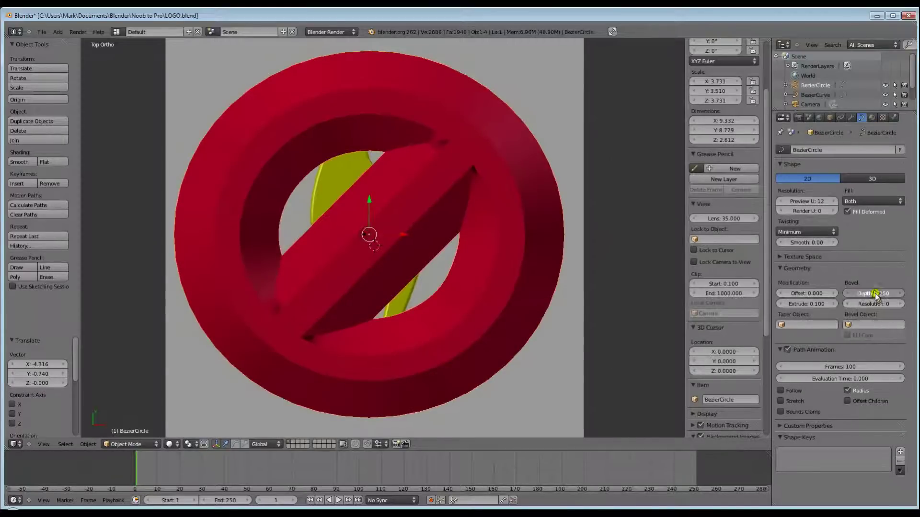
type(".025")
key("Return")
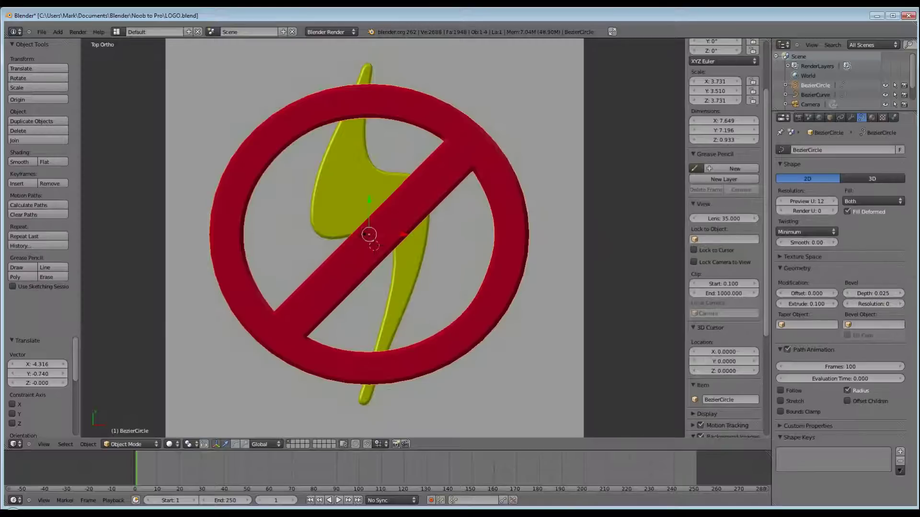
left_click(900, 304)
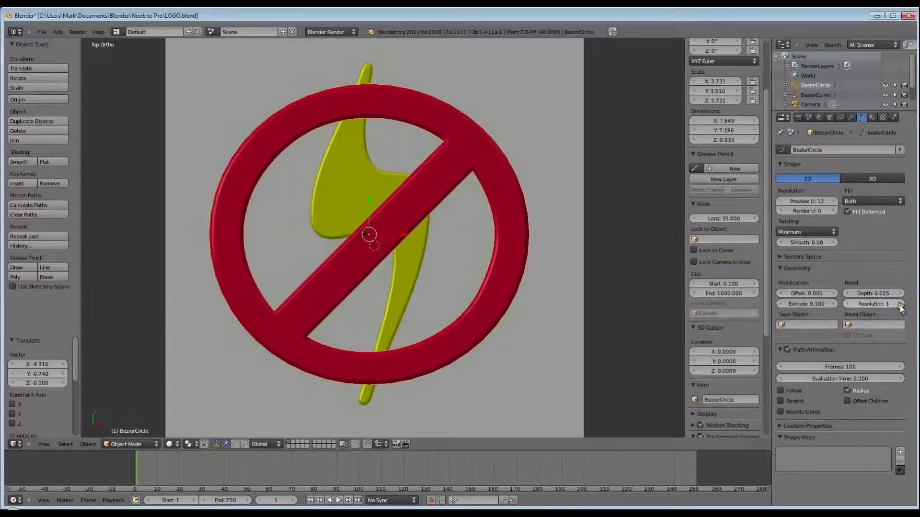
left_click(900, 305)
left_click(900, 304)
left_click(900, 304)
Step: Select the yellow lightning bolt curve, show the scene in wireframe, and convert the bolt to a mesh
middle_click_drag(567, 292, 559, 255)
key("KP_3")
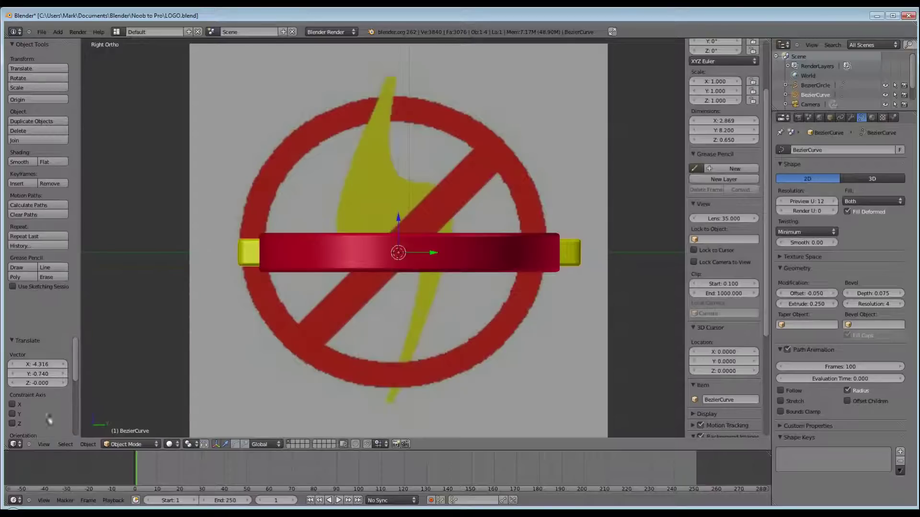
left_click(88, 445)
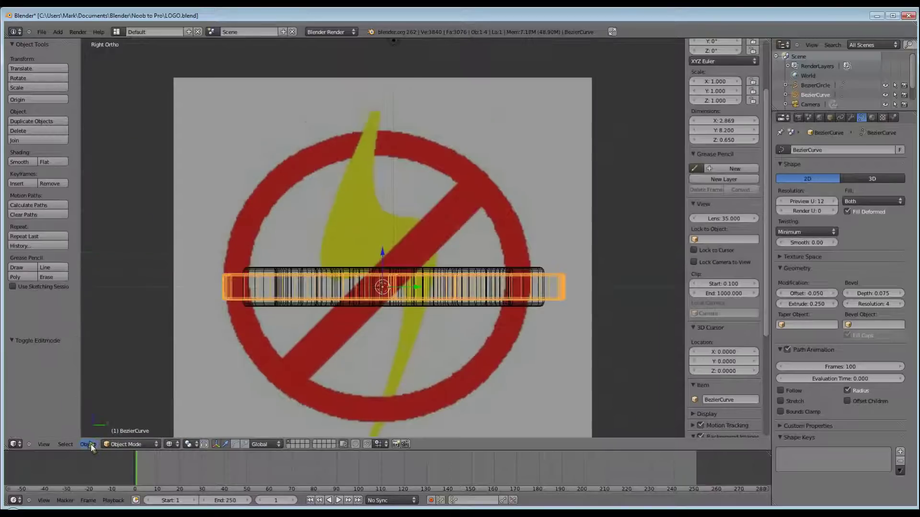
left_click(88, 444)
mouse_move(97, 164)
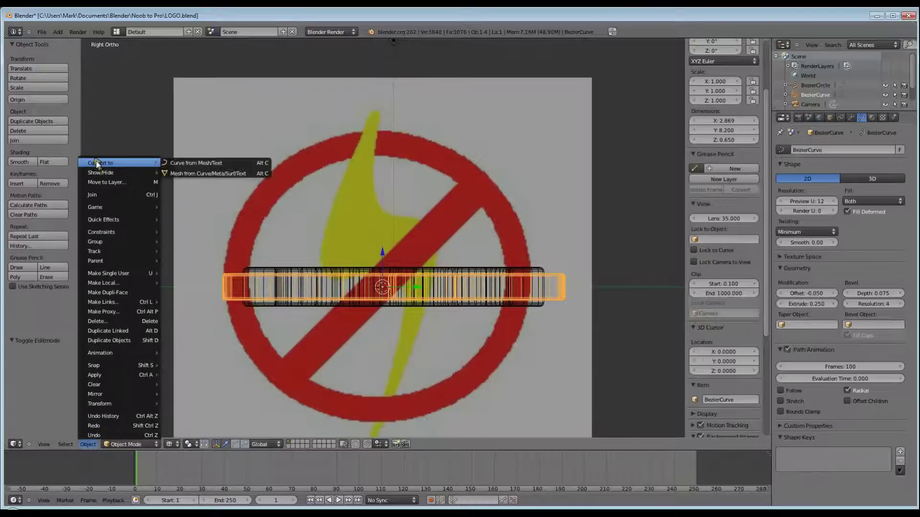
left_click(198, 175)
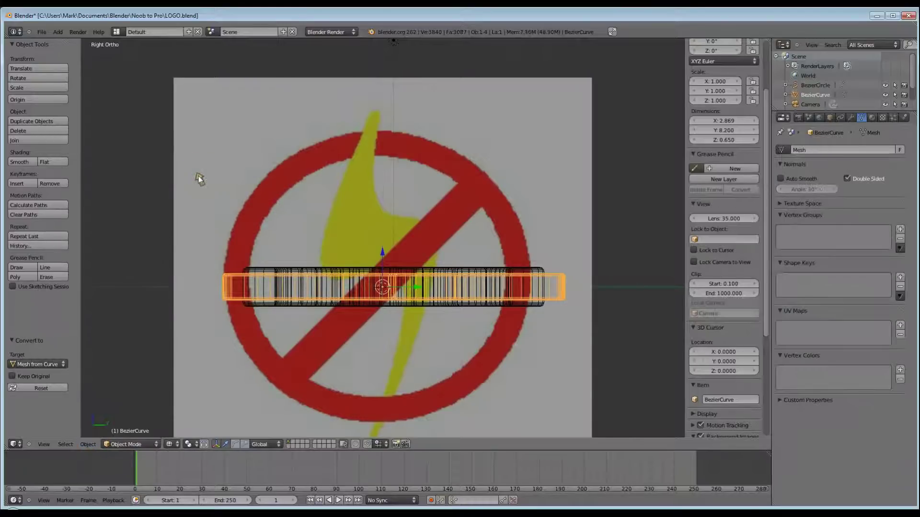
Step: Convert all triangles of the lightning bolt mesh to quads in edit mode
middle_click_drag(253, 230, 269, 286)
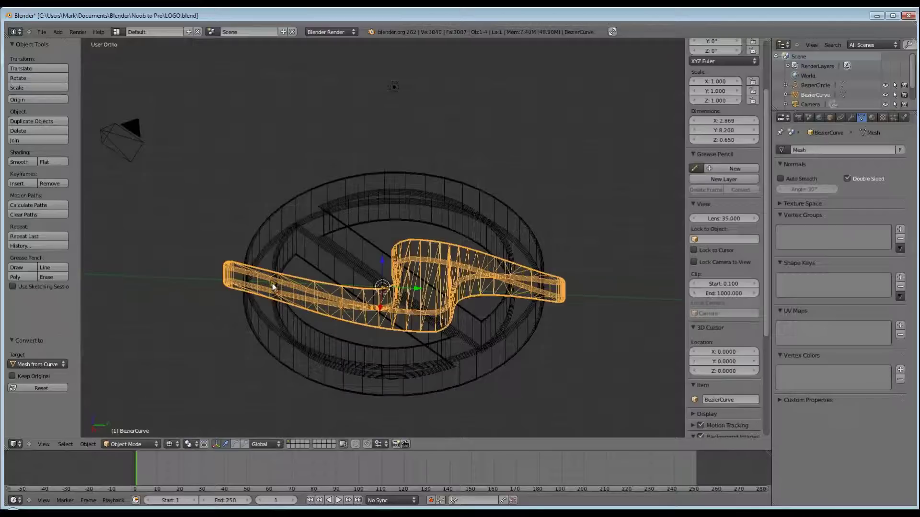
key("ctrl+j")
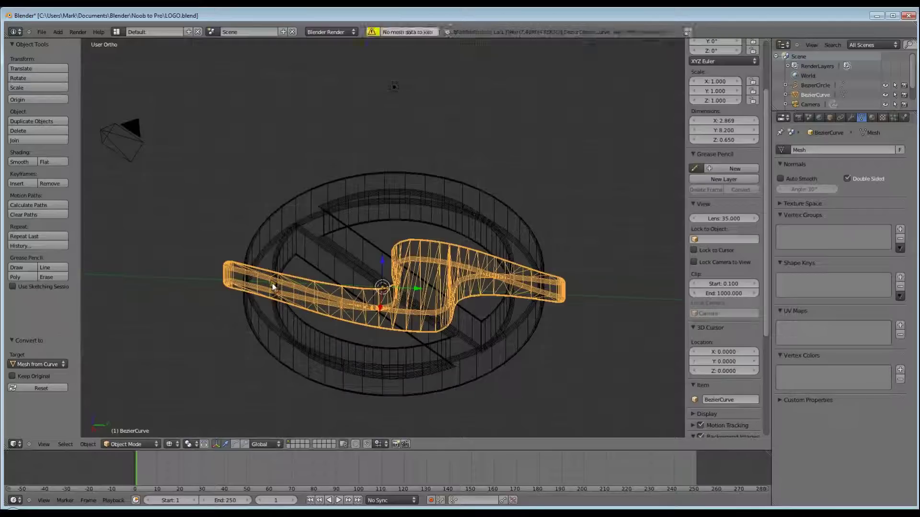
key("Tab")
right_click(326, 287)
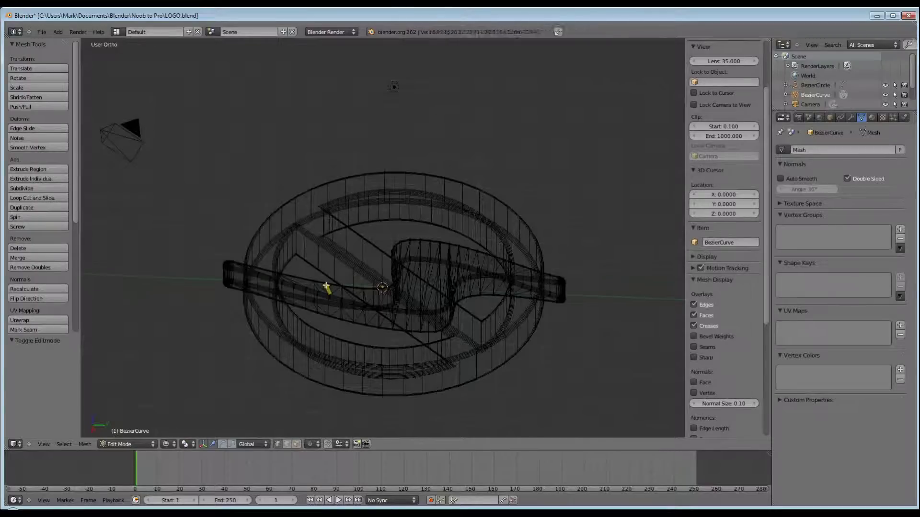
key("a")
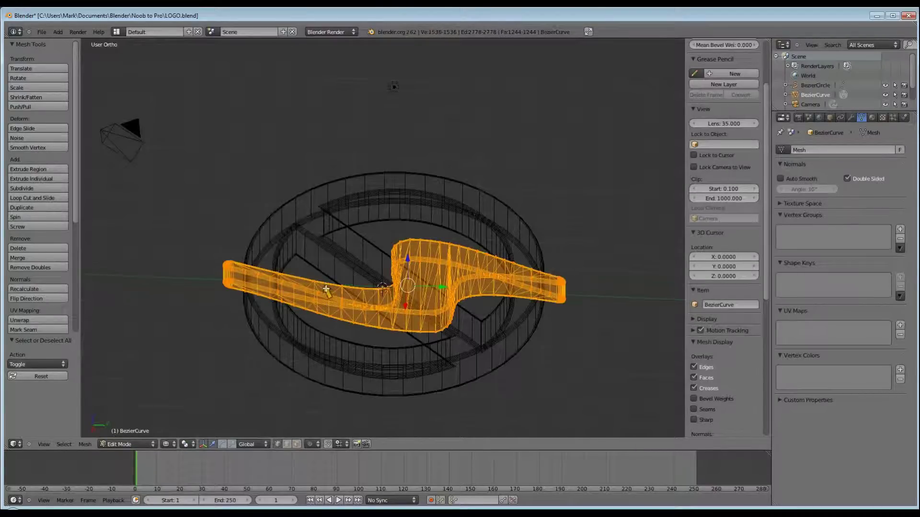
key("alt+j")
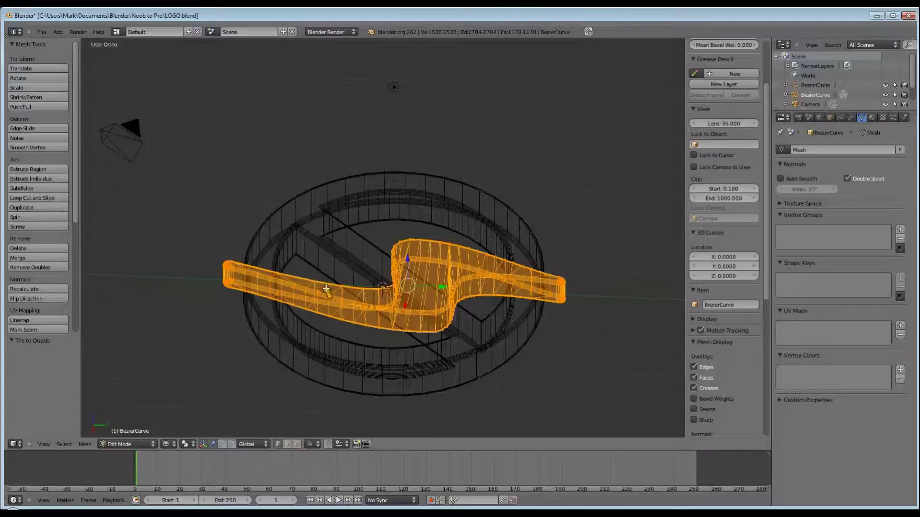
Step: Box-select only the upper half of the bolt mesh's vertices in the right side view
key("KP_3")
key("a")
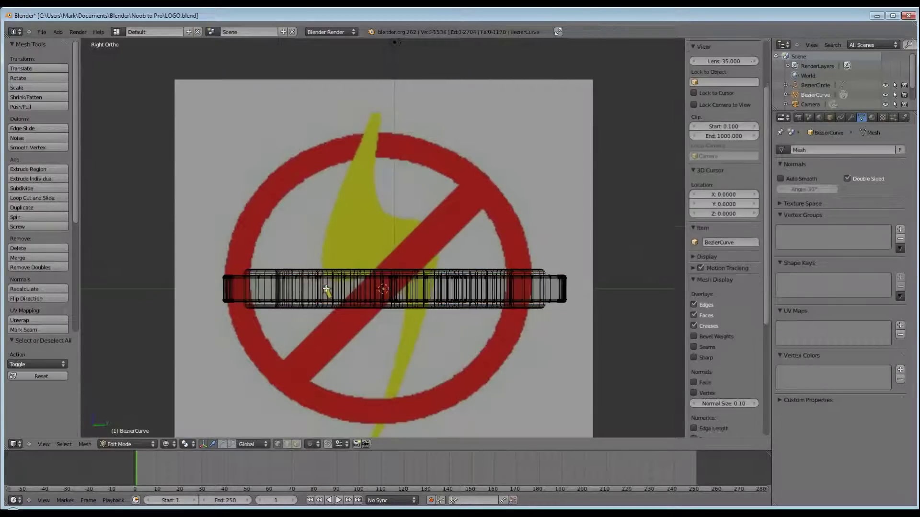
key("b")
mouse_move(195, 259)
left_mouse_down()
mouse_move(641, 266)
mouse_move(653, 287)
left_mouse_up()
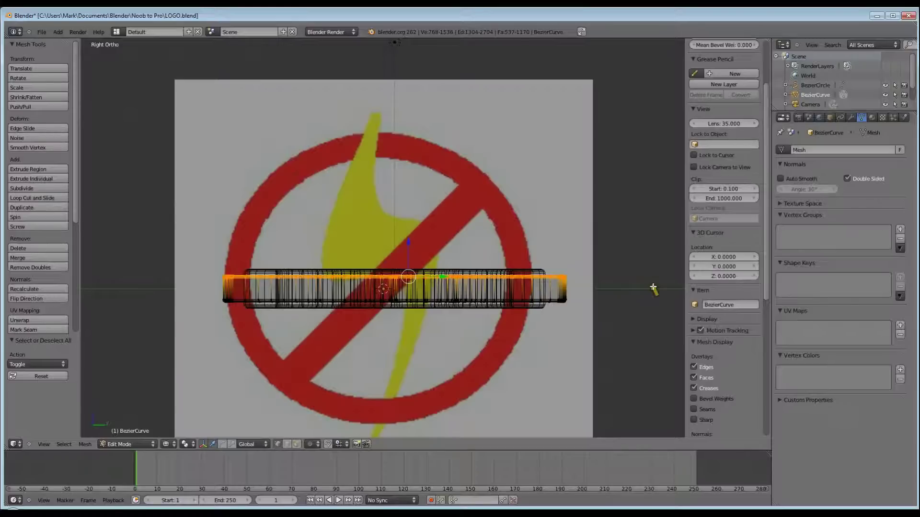
key("r")
key("x")
key("2")
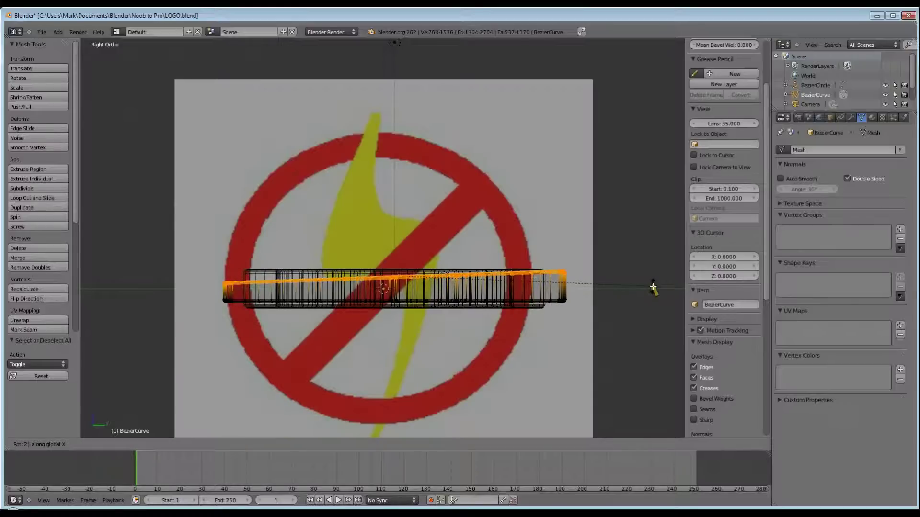
key("5")
key("Escape")
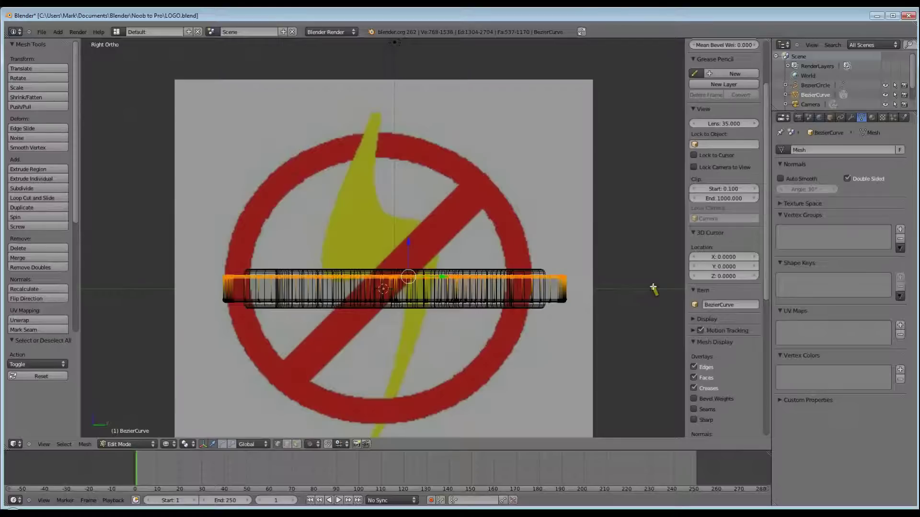
Step: Rotate the selected upper vertices of the bolt 2.5° about the global X axis
key("r")
type("x")
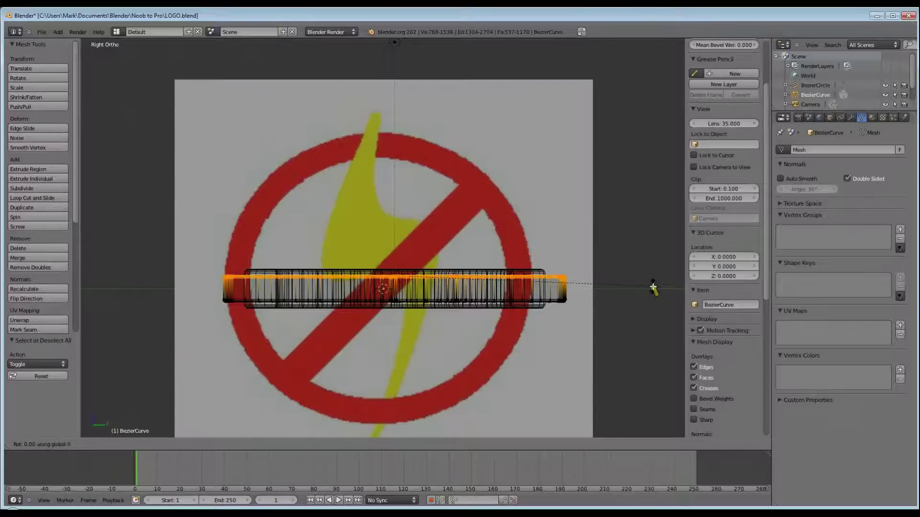
type("2.5")
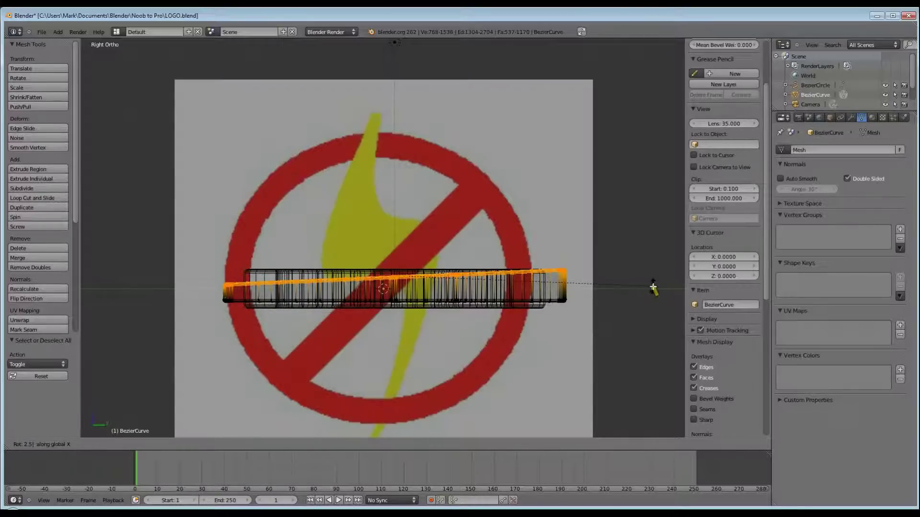
key("Return")
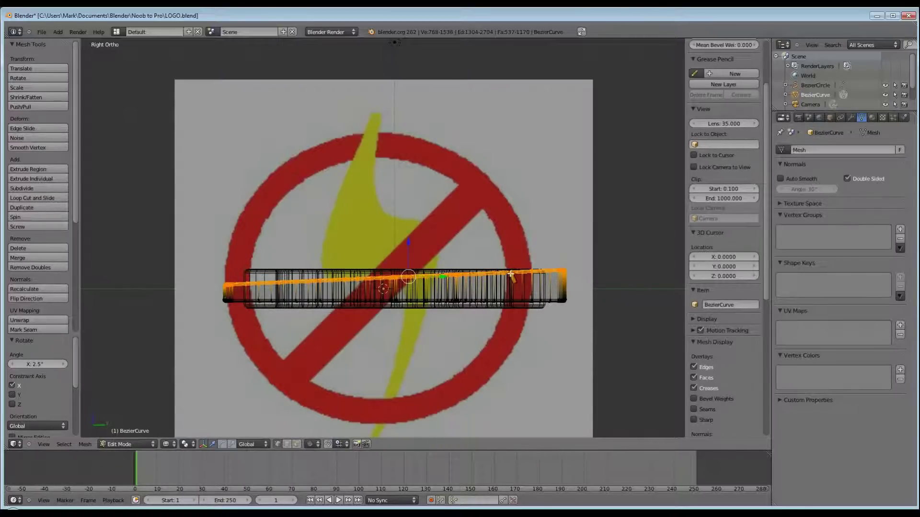
Step: Box-select only the lower half of the bolt mesh's vertices and rotate them -2.5° about the global X axis
key("a")
key("b")
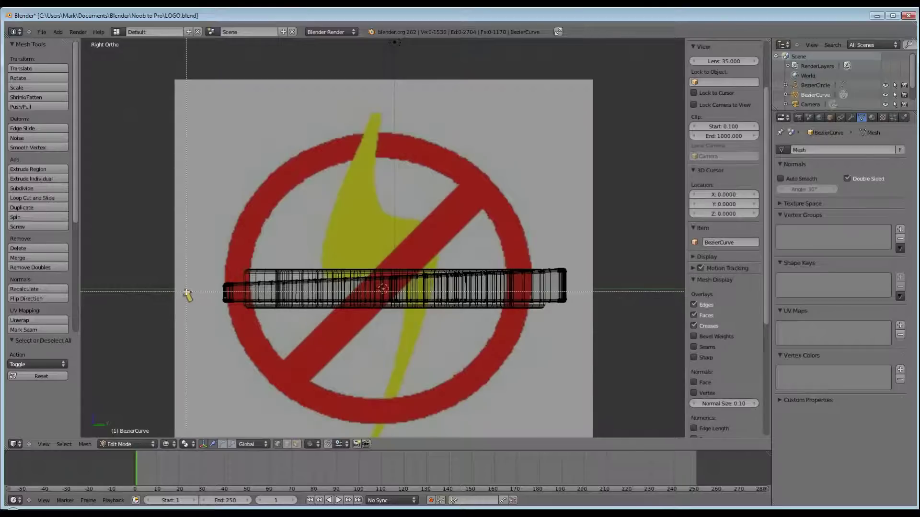
left_click_drag(185, 292, 679, 336)
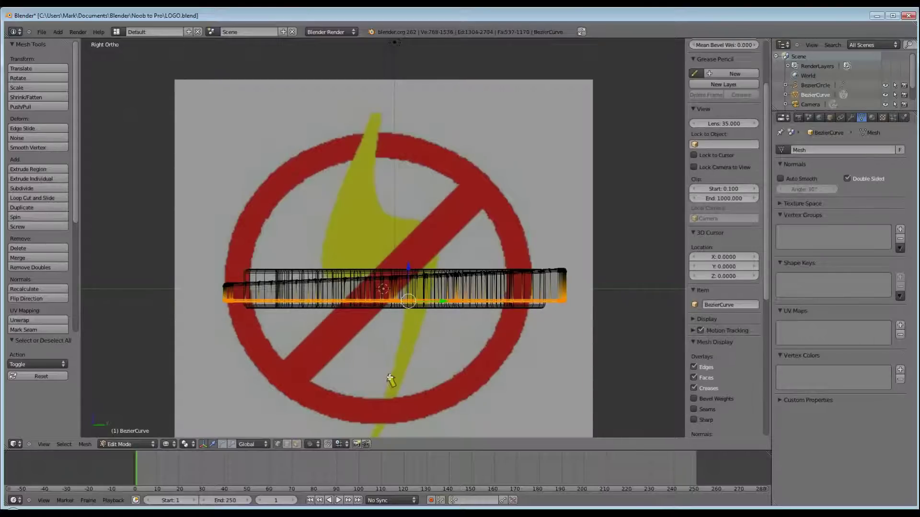
key("r")
type("x")
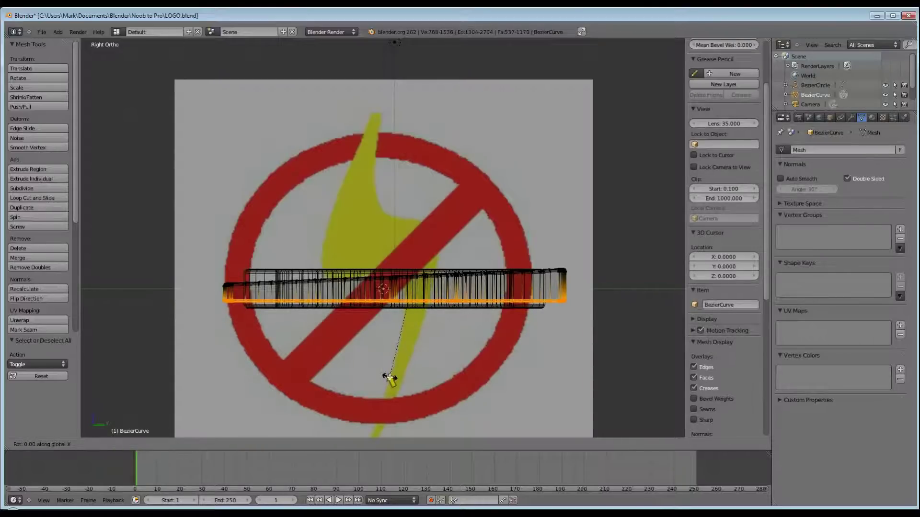
type("-2.5")
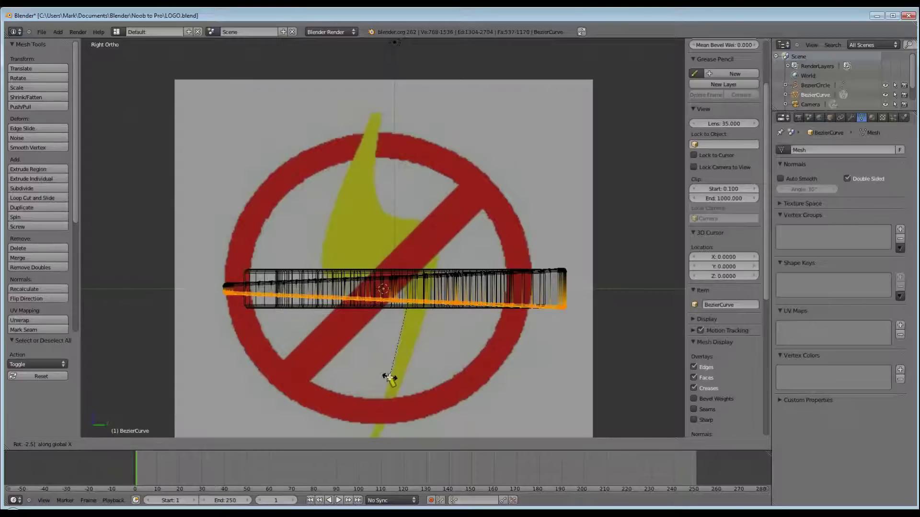
key("Return")
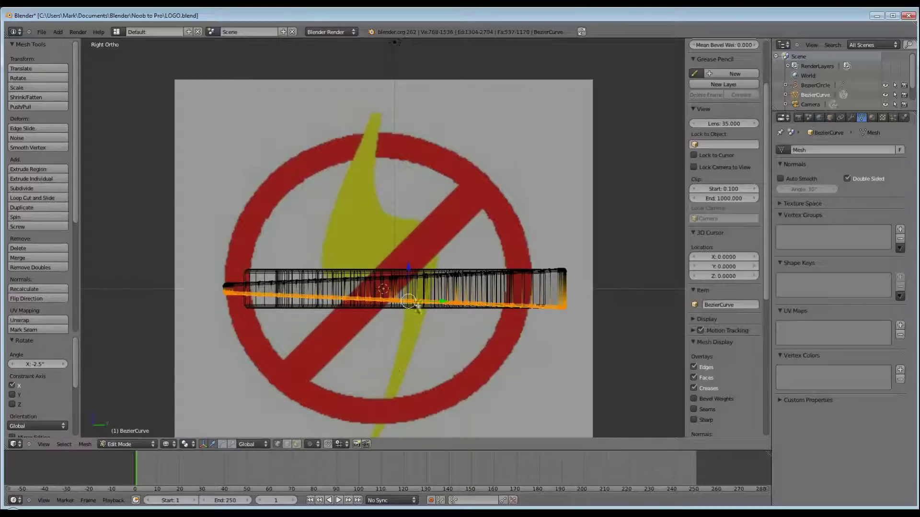
scroll(466, 311, "up", 2)
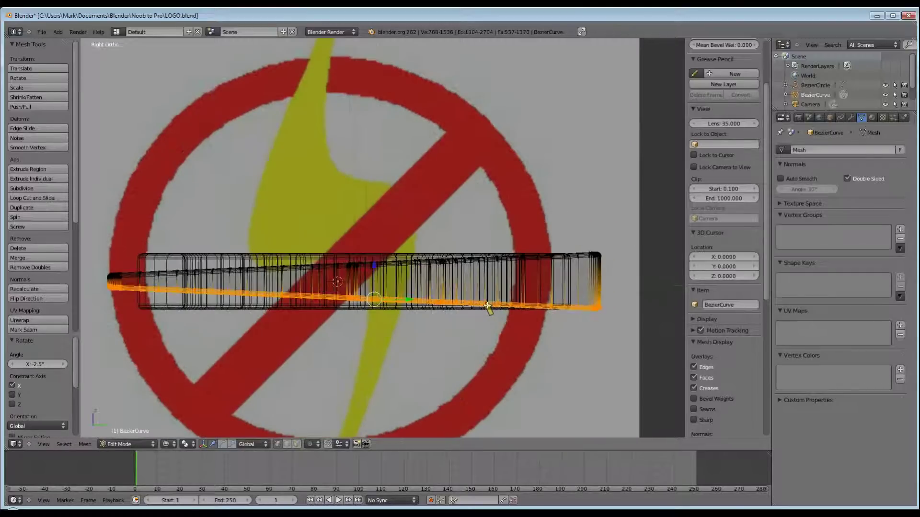
Step: Scale the whole bolt mesh by about 1.091 along the global Z axis to thicken it
key("a")
key("a")
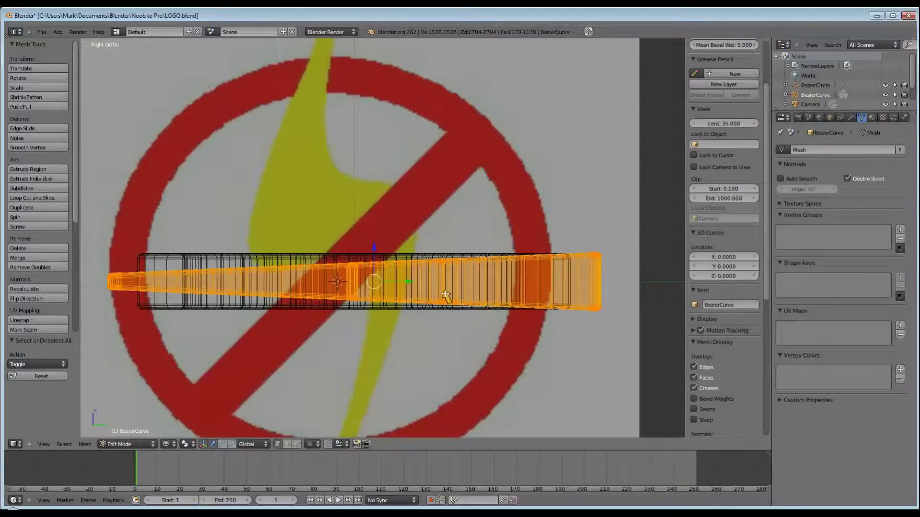
key("s")
key("z")
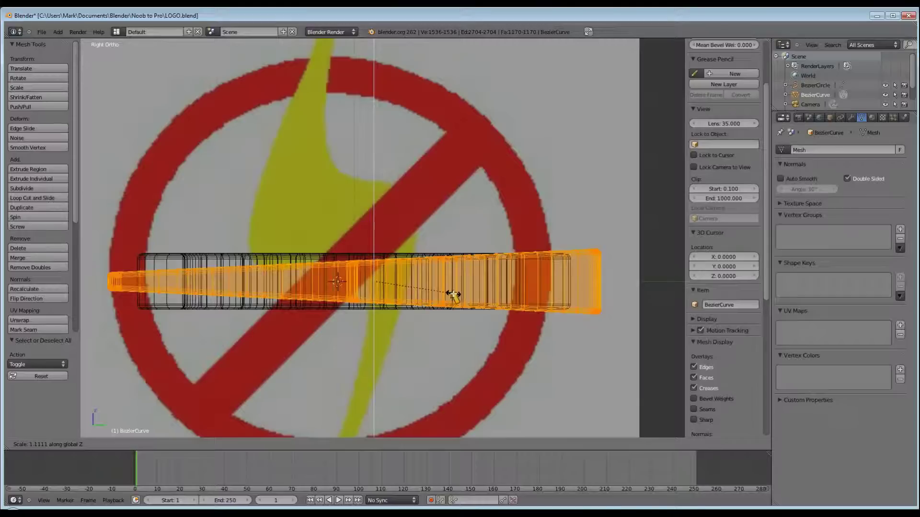
left_click(448, 292)
Step: Return to solid shading and object mode, and check the thickened bolt against the ring in the top view
key("KP_7")
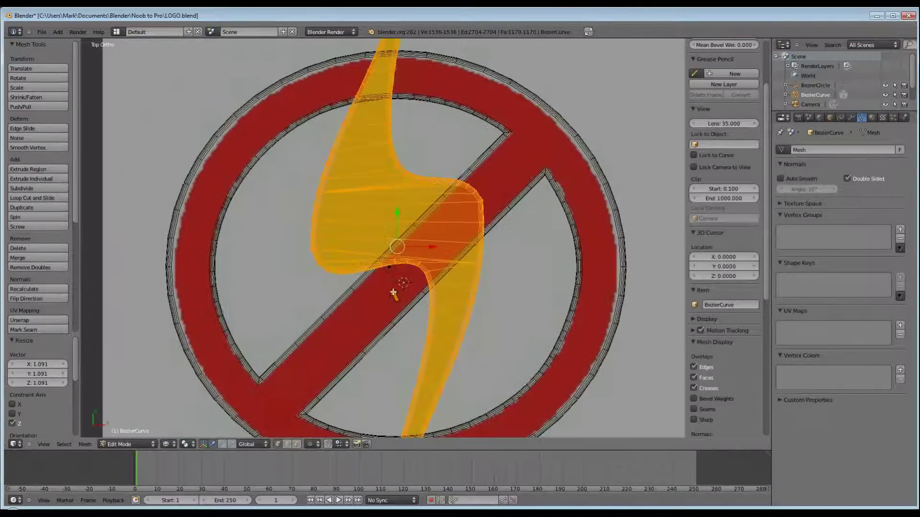
key("z")
scroll(393, 293, "down", 4)
key("z")
mouse_move(393, 293)
middle_mouse_down()
mouse_move(400, 266)
mouse_move(379, 259)
mouse_move(373, 297)
middle_mouse_up()
key("KP_7")
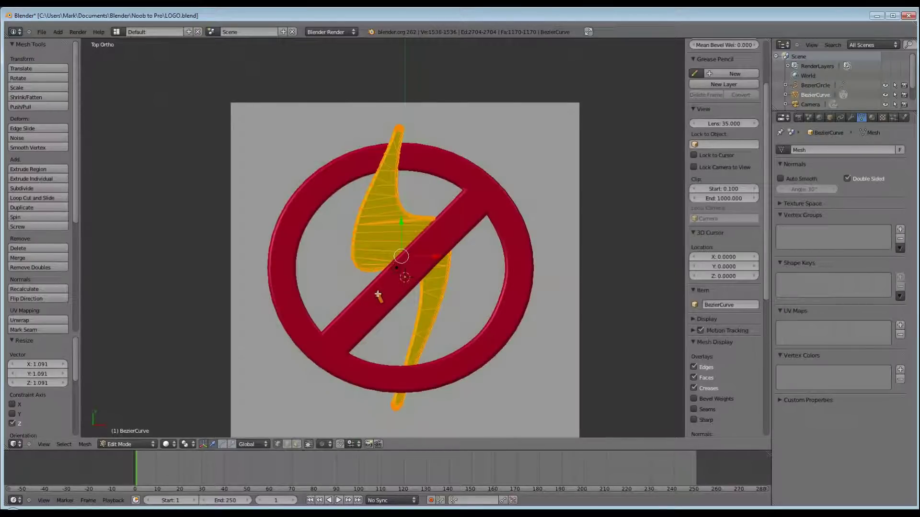
key("Tab")
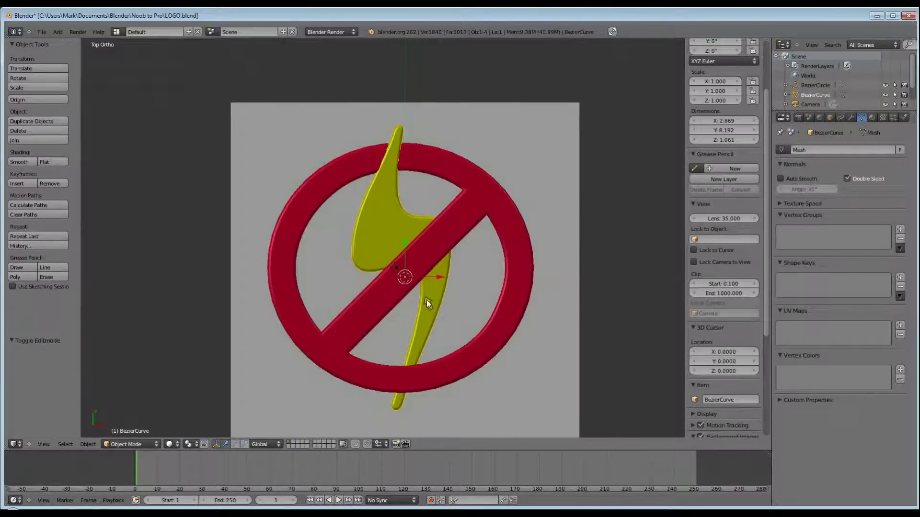
mouse_move(411, 300)
middle_mouse_down()
mouse_move(429, 340)
mouse_move(522, 257)
mouse_move(537, 171)
mouse_move(495, 232)
mouse_move(507, 142)
mouse_move(403, 286)
middle_mouse_up()
key("KP_7")
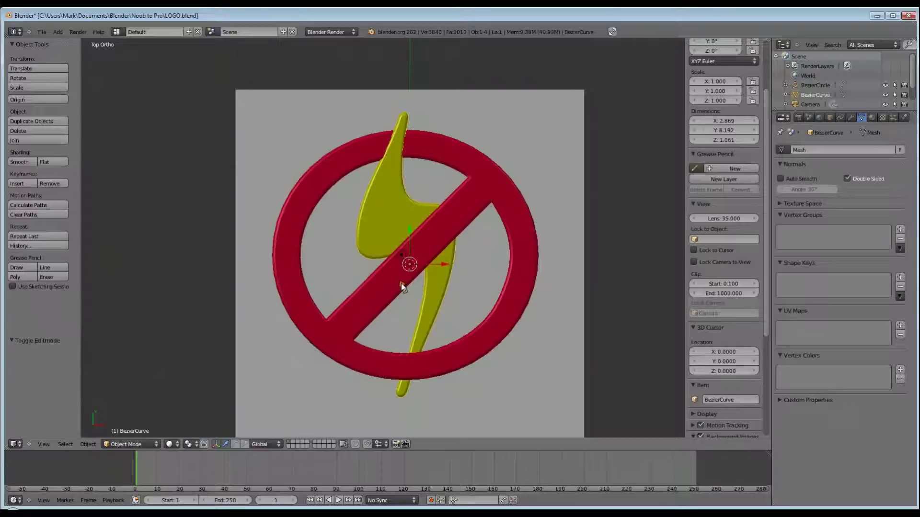
Step: Select the red prohibition ring curve and convert it to a mesh
right_click(295, 274)
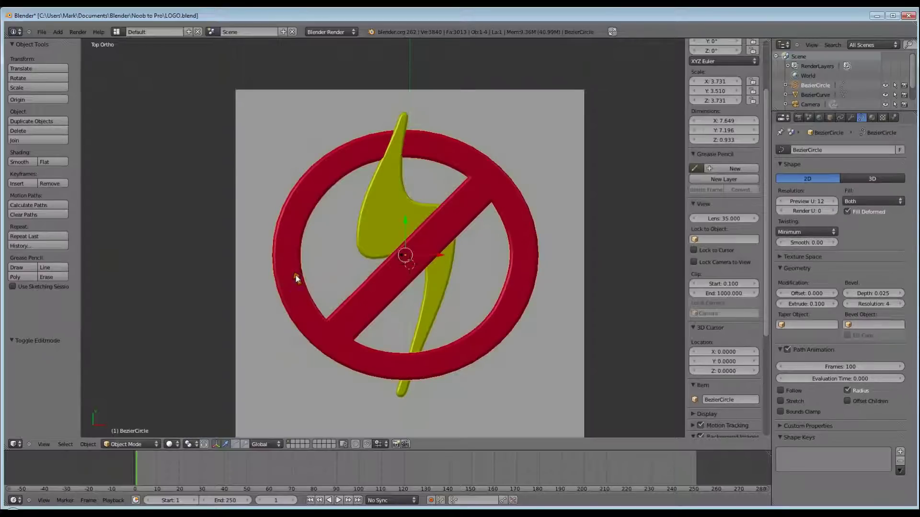
left_click(90, 445)
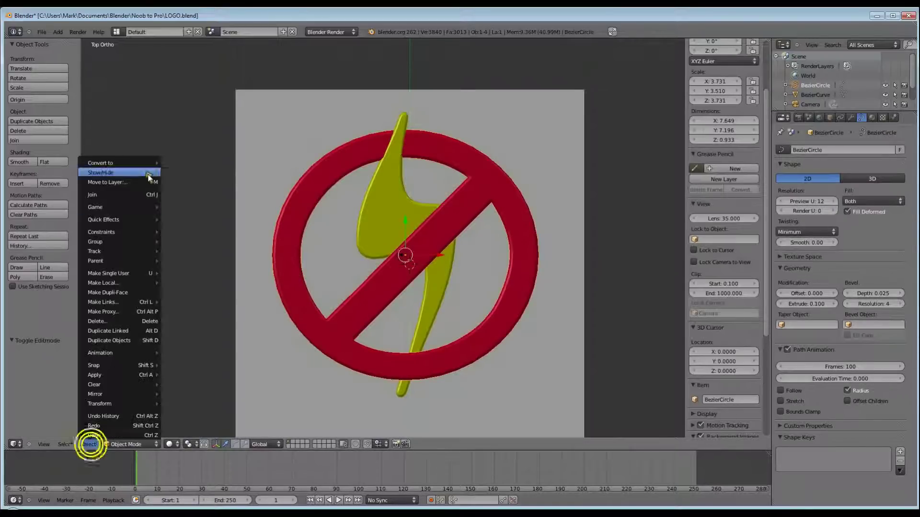
mouse_move(144, 171)
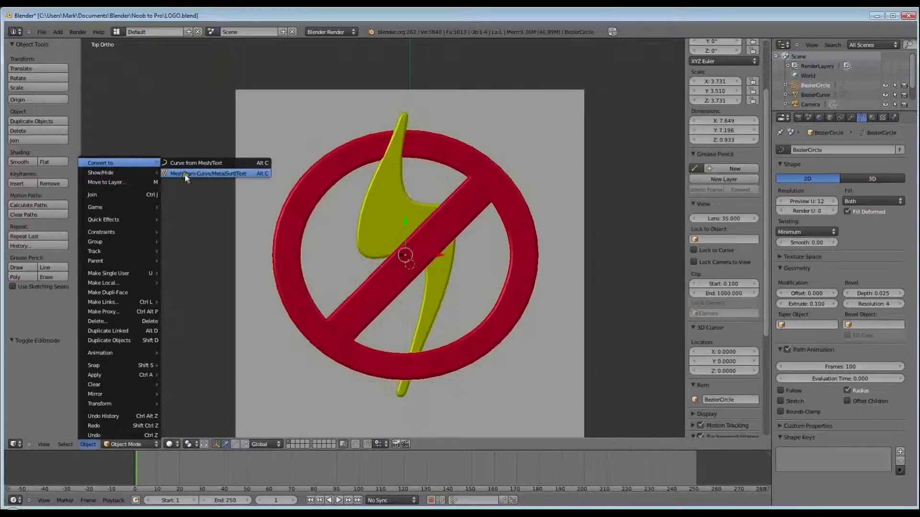
left_click(185, 173)
Step: Join the lightning bolt and the ring into a single mesh object, keeping the ring as the active object
right_click(286, 280)
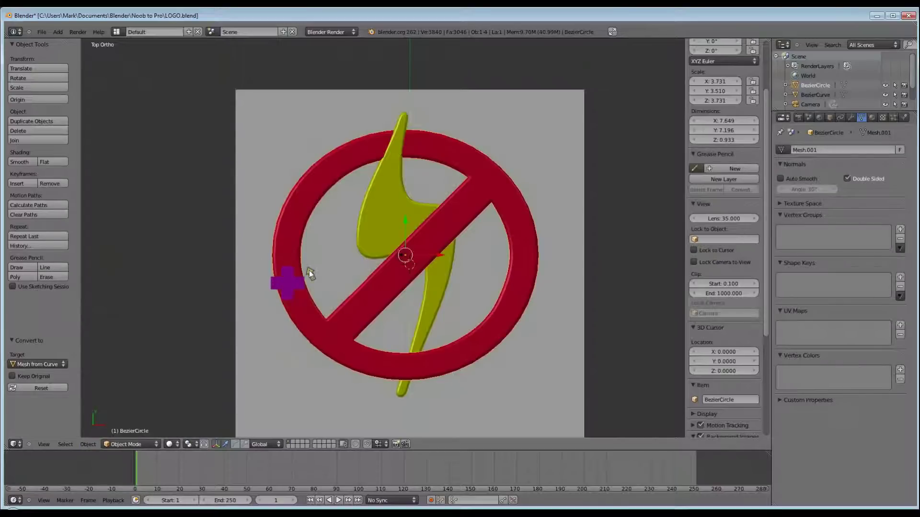
right_click(286, 258, "shift")
key("ctrl+j")
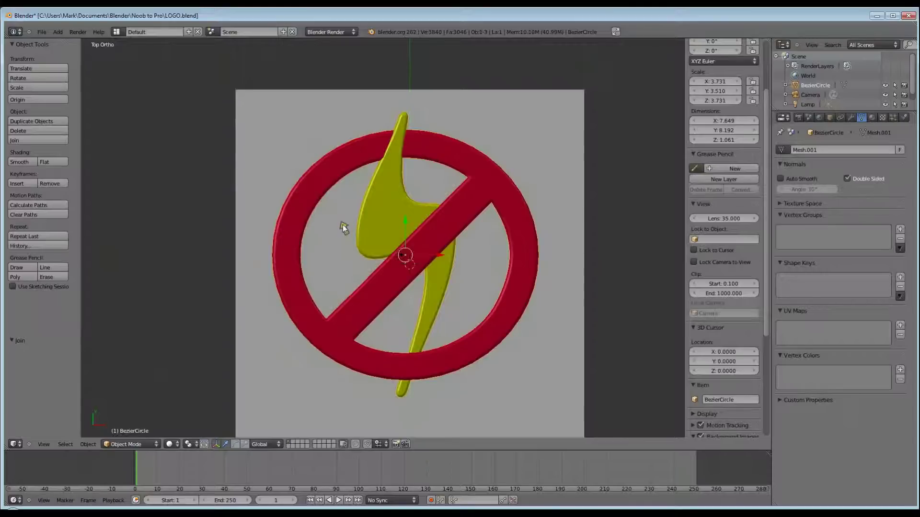
Step: Move the joined logo off the background image, about -7.65 units in X and 0.28 in Y
key("a")
key("g")
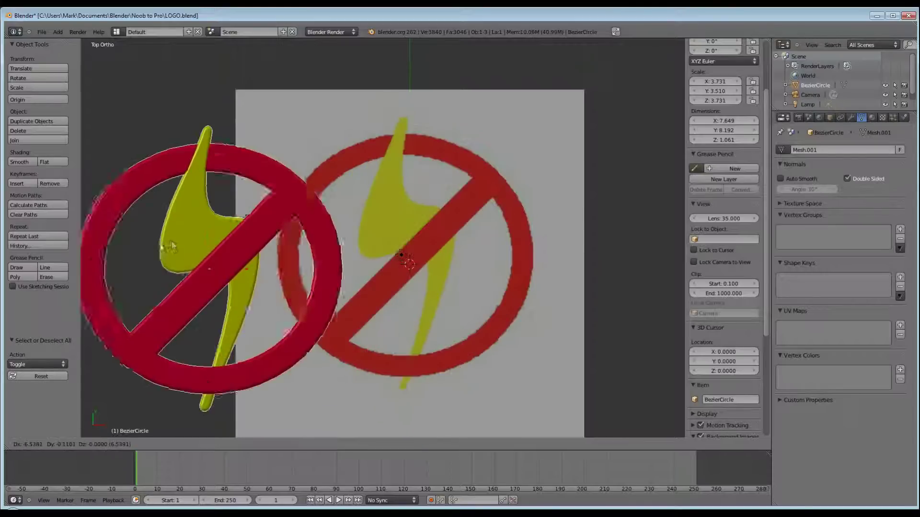
left_click(134, 233)
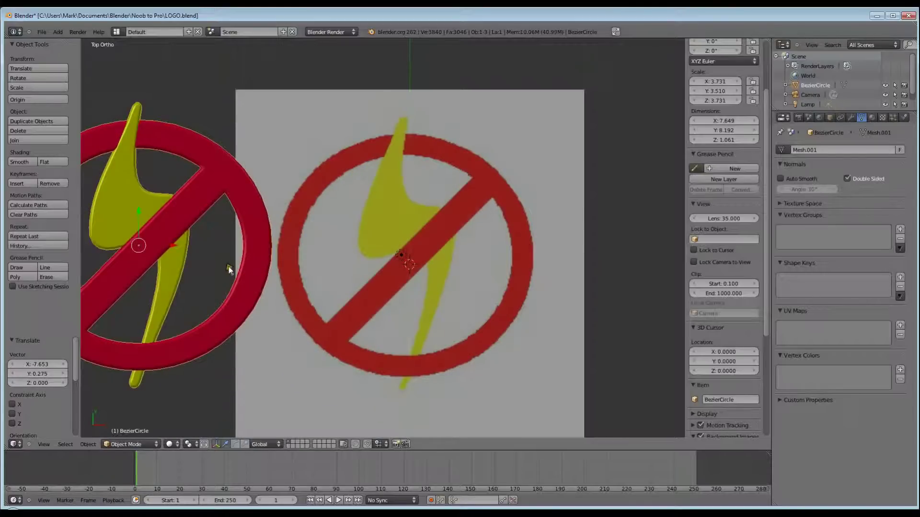
middle_click_drag(229, 269, 318, 252, "shift")
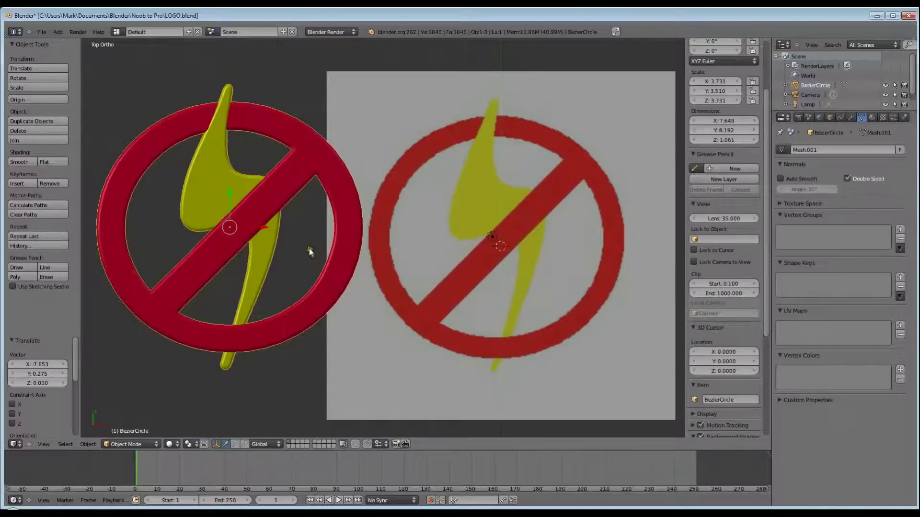
middle_click_drag(309, 248, 464, 255, "shift")
Step: Align the camera to the top view of the logo, adjust its framing, and render a test image
key("ctrl+alt+KP_0")
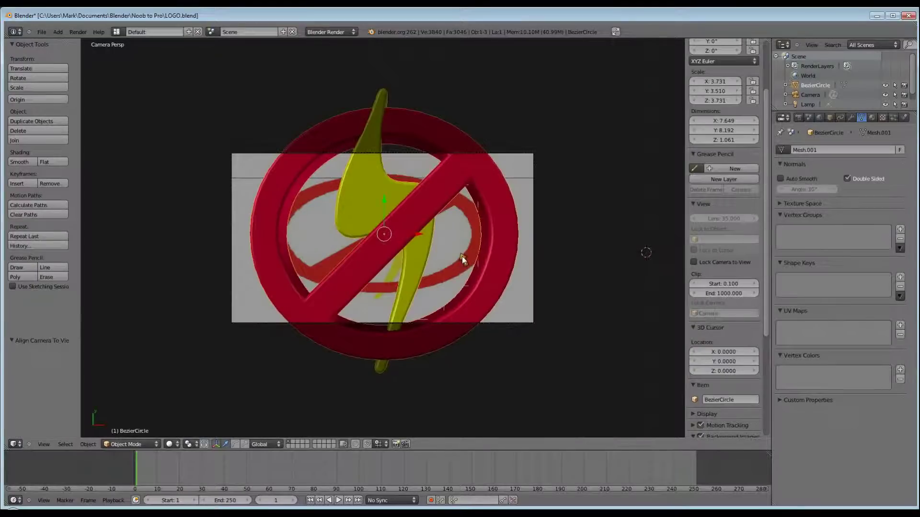
key("shift+f")
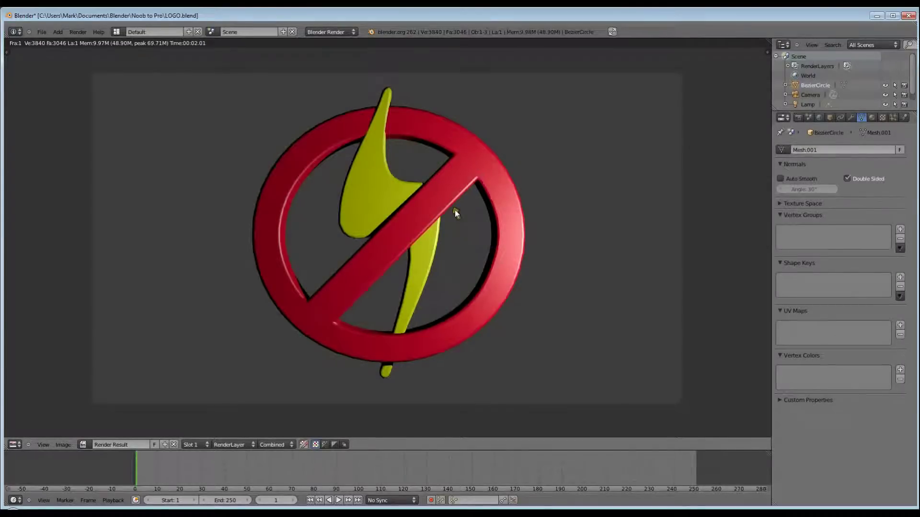
key("Escape")
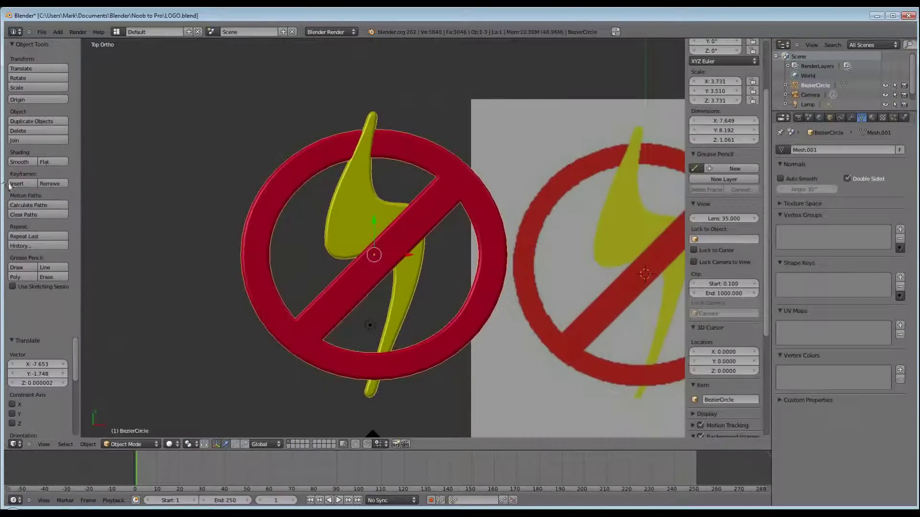
Step: Apply smooth shading to the logo and add a Subdivision Surface modifier to it
left_click(18, 162)
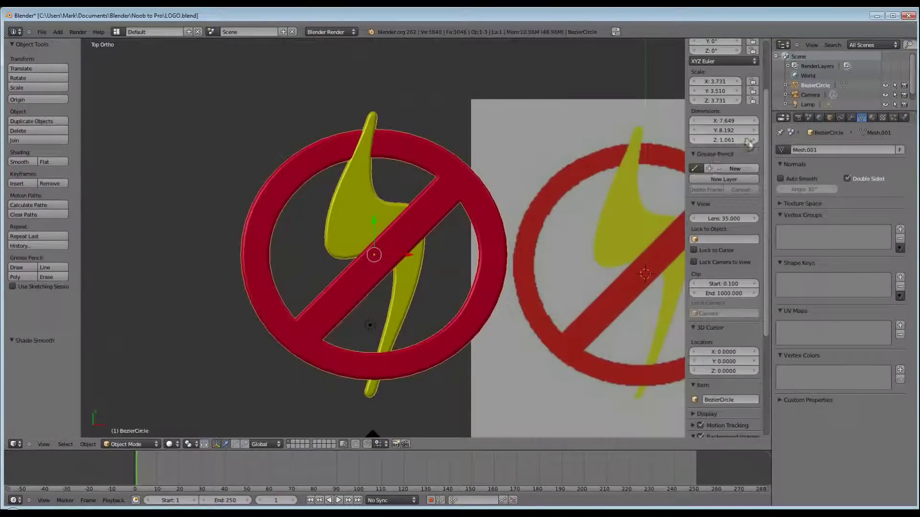
left_click(851, 118)
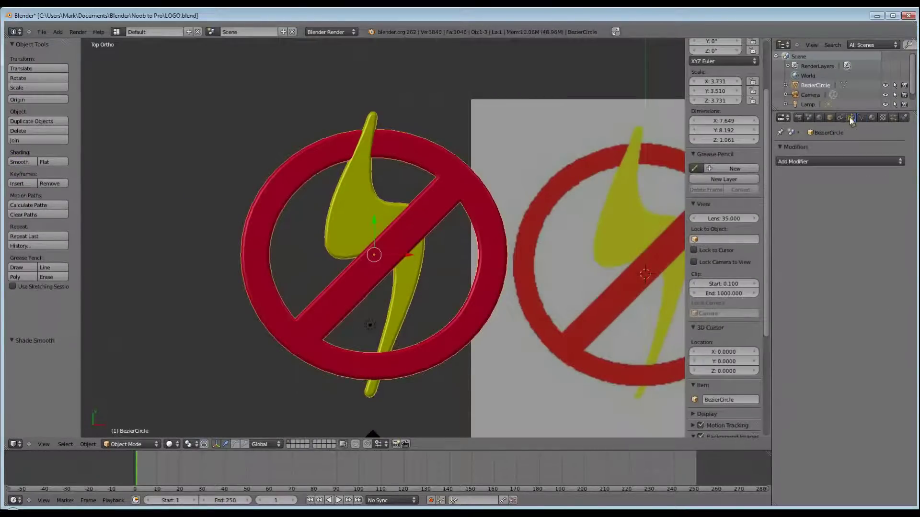
left_click(829, 161)
left_click(722, 305)
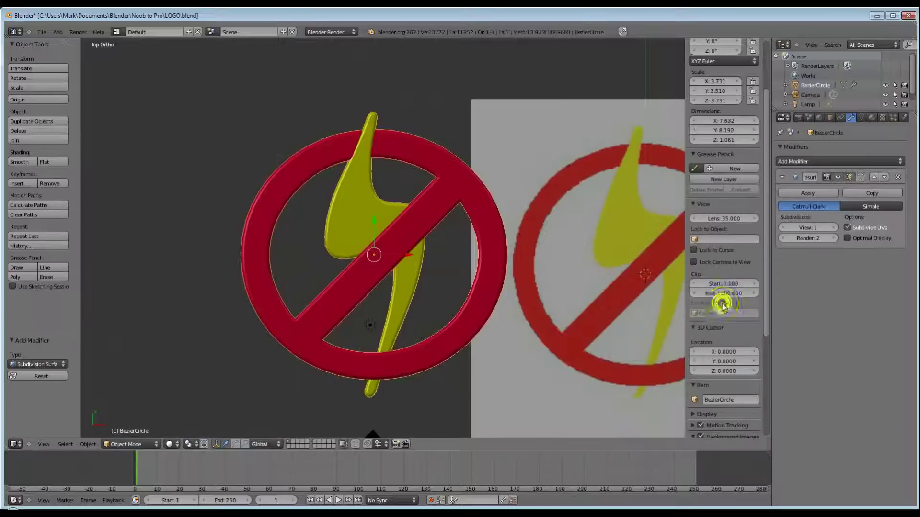
Step: Compare the modifier's view subdivision levels on the logo's edges up close, and settle on 2
left_click(832, 228)
scroll(259, 176, "up", 6)
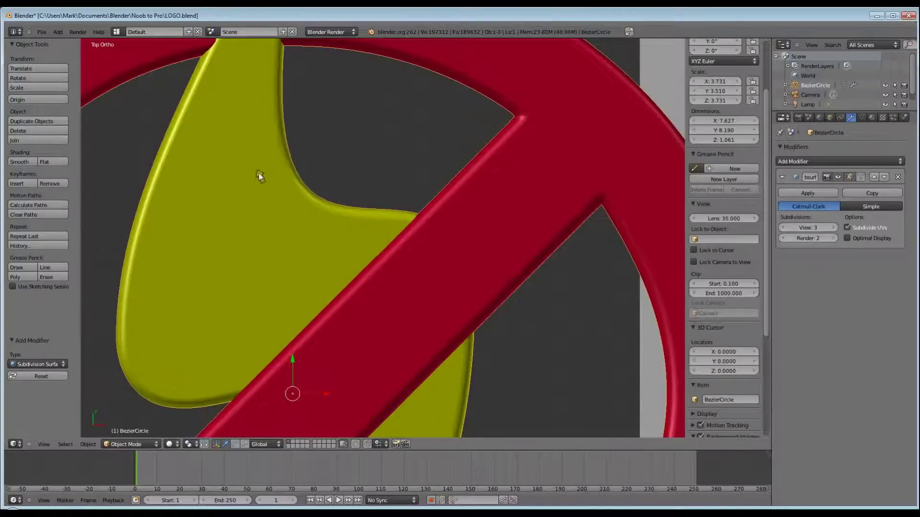
left_click(781, 227)
left_click(783, 227)
left_click(784, 227)
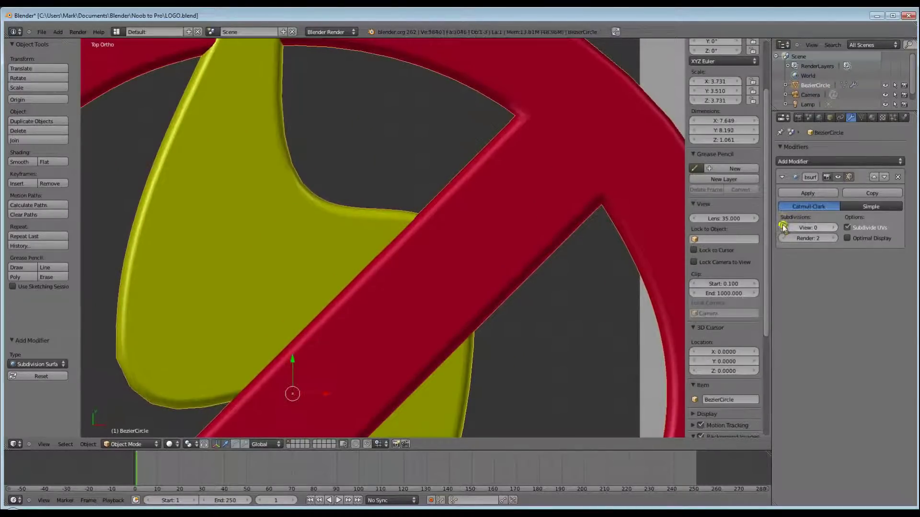
left_click(831, 228)
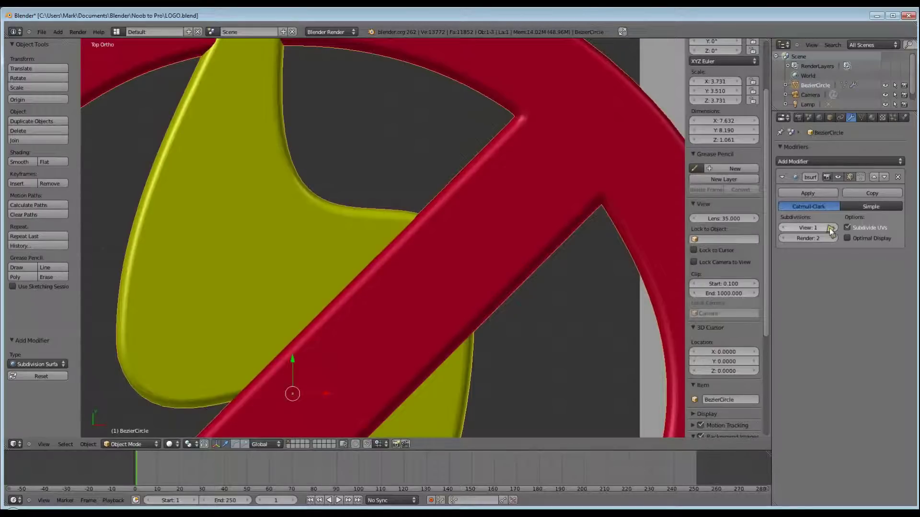
left_click(831, 228)
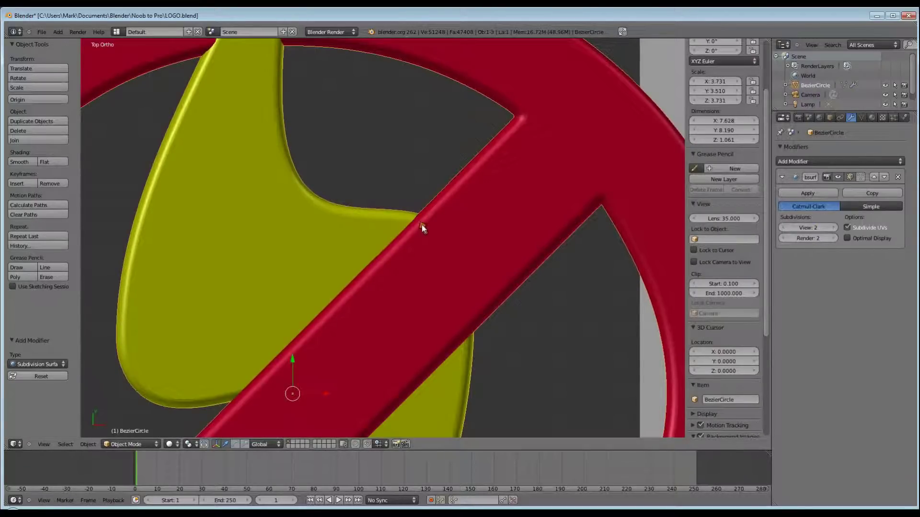
Step: Compare flat and smooth shading on the subdivided logo, finish with smooth shading, and render the image
left_click(48, 163)
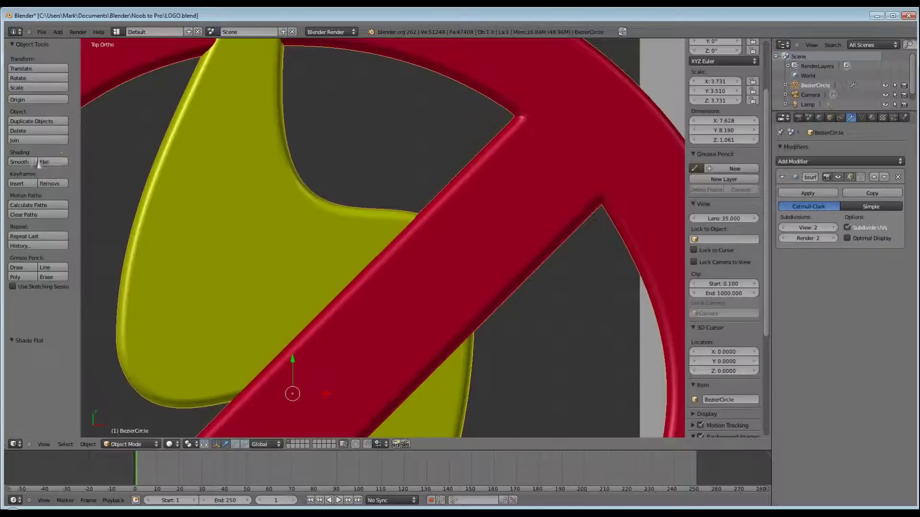
left_click(15, 163)
left_click(58, 164)
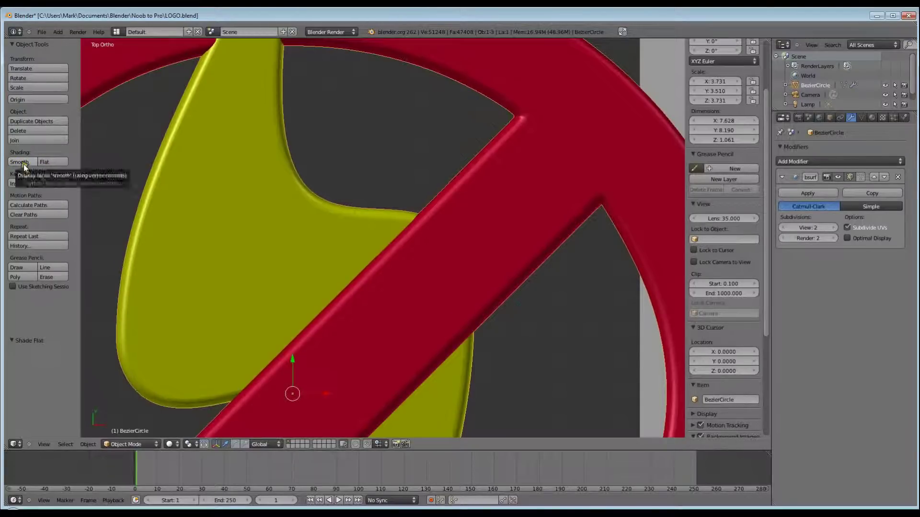
left_click(26, 166)
key("F12")
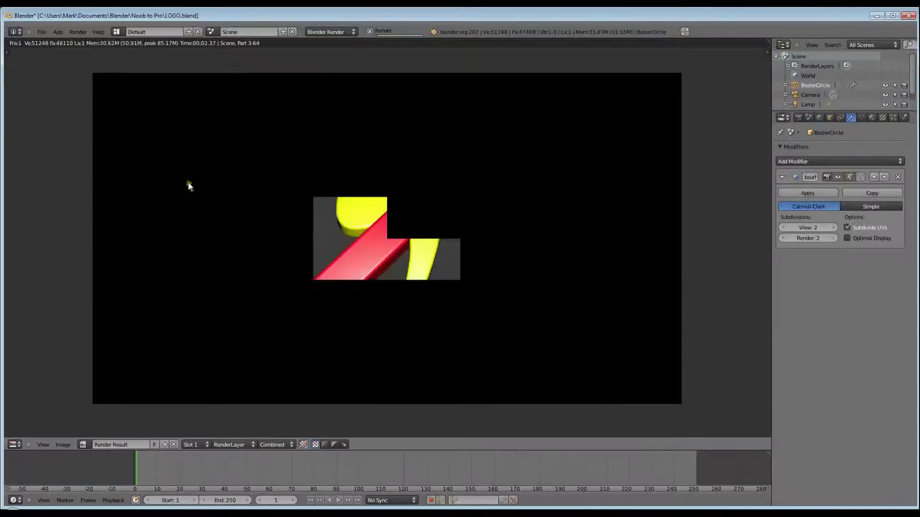